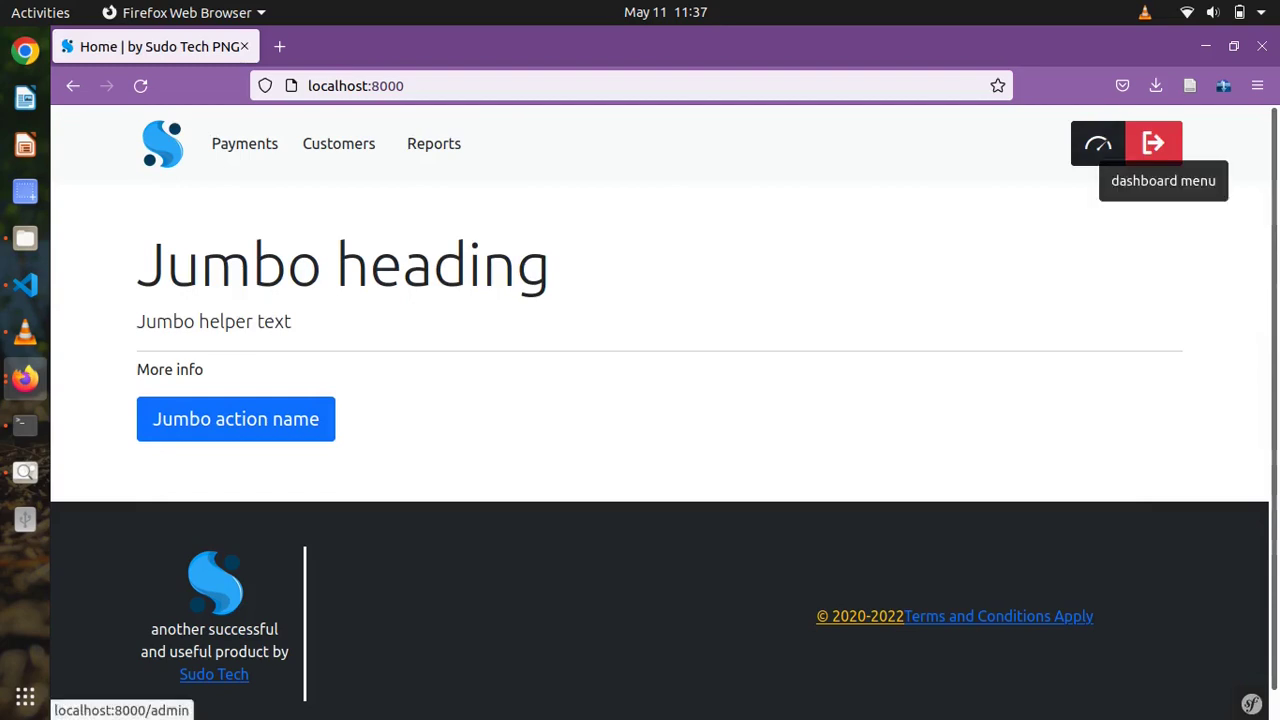
# - Open the admin dashboard from the site header to reach the Payments list
pyautogui.click(1098, 143)
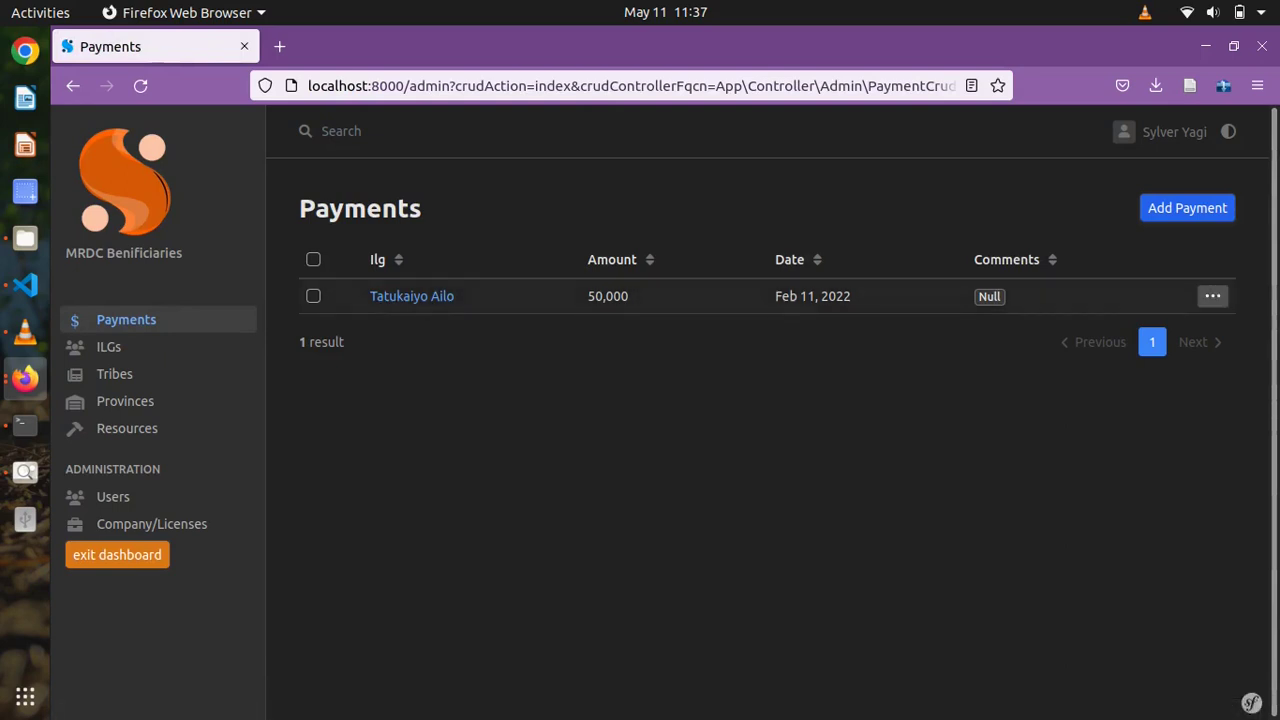
# - Check the blank Create Payment form's Ilg and Date pickers without filling them, then go to ILGs
pyautogui.click(1187, 208)
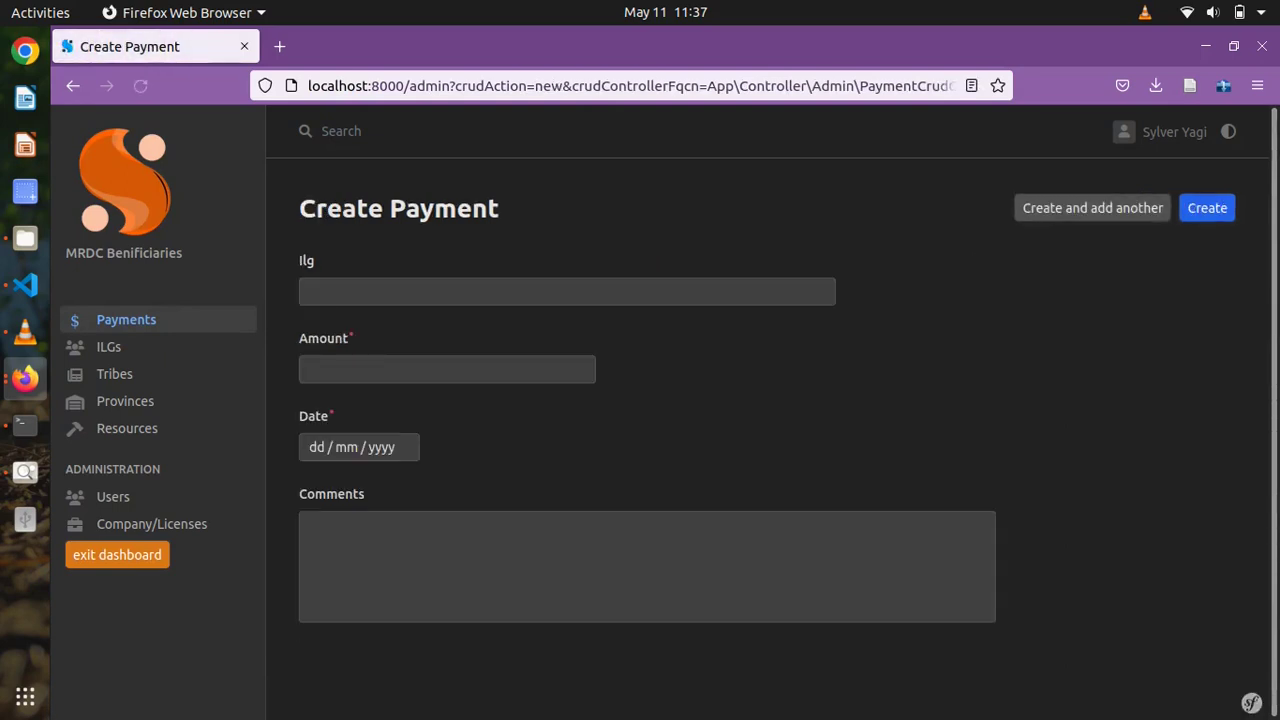
pyautogui.click(567, 291)
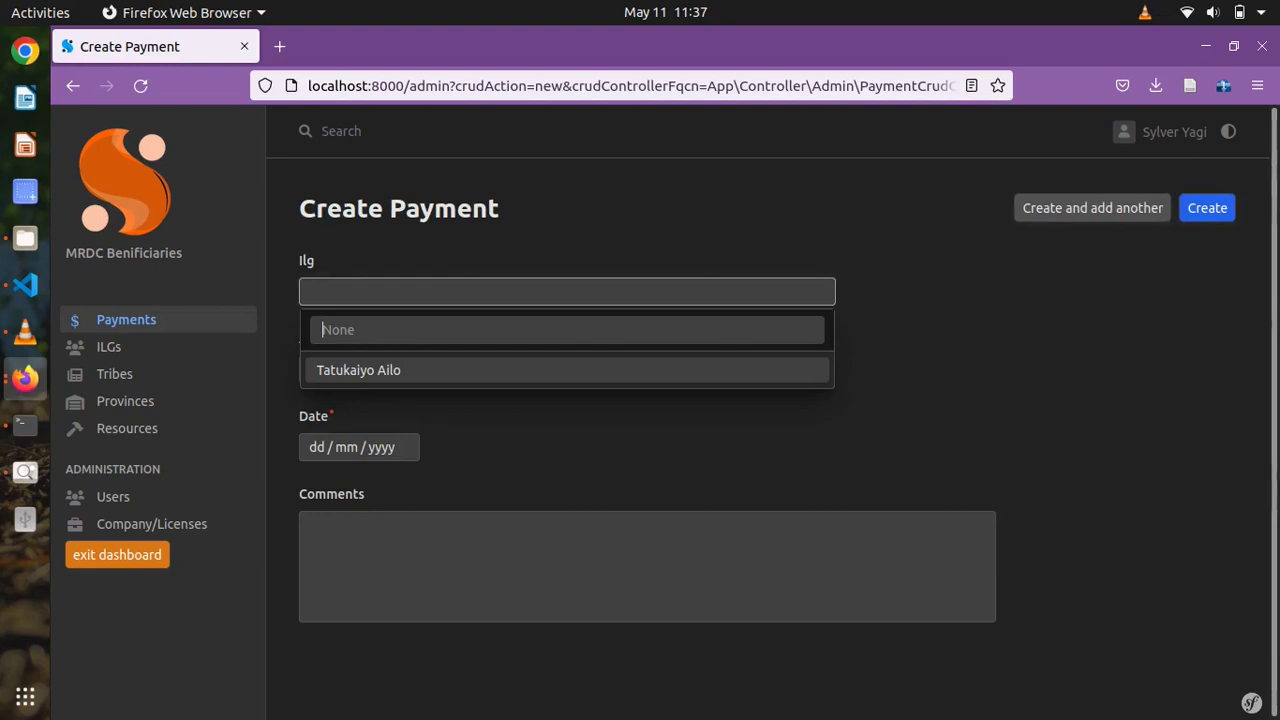
pyautogui.press('Escape')
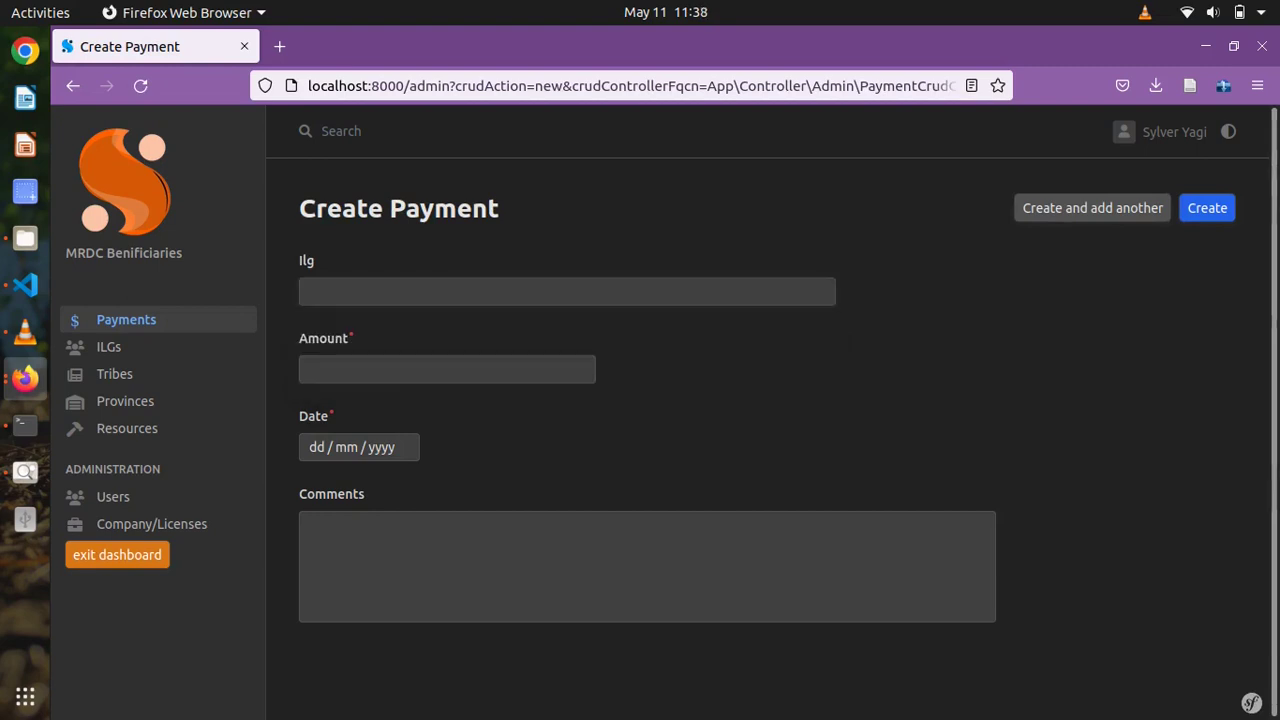
pyautogui.press('Tab')
pyautogui.click(381, 447)
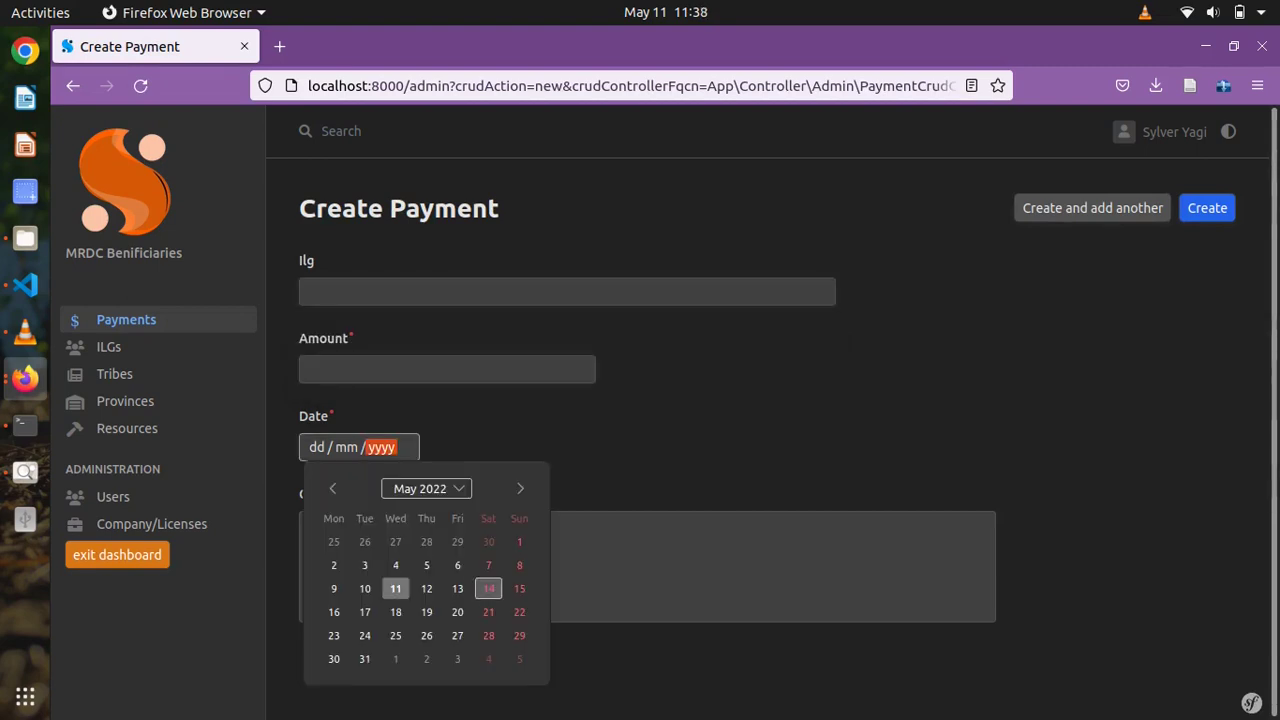
pyautogui.press('Escape')
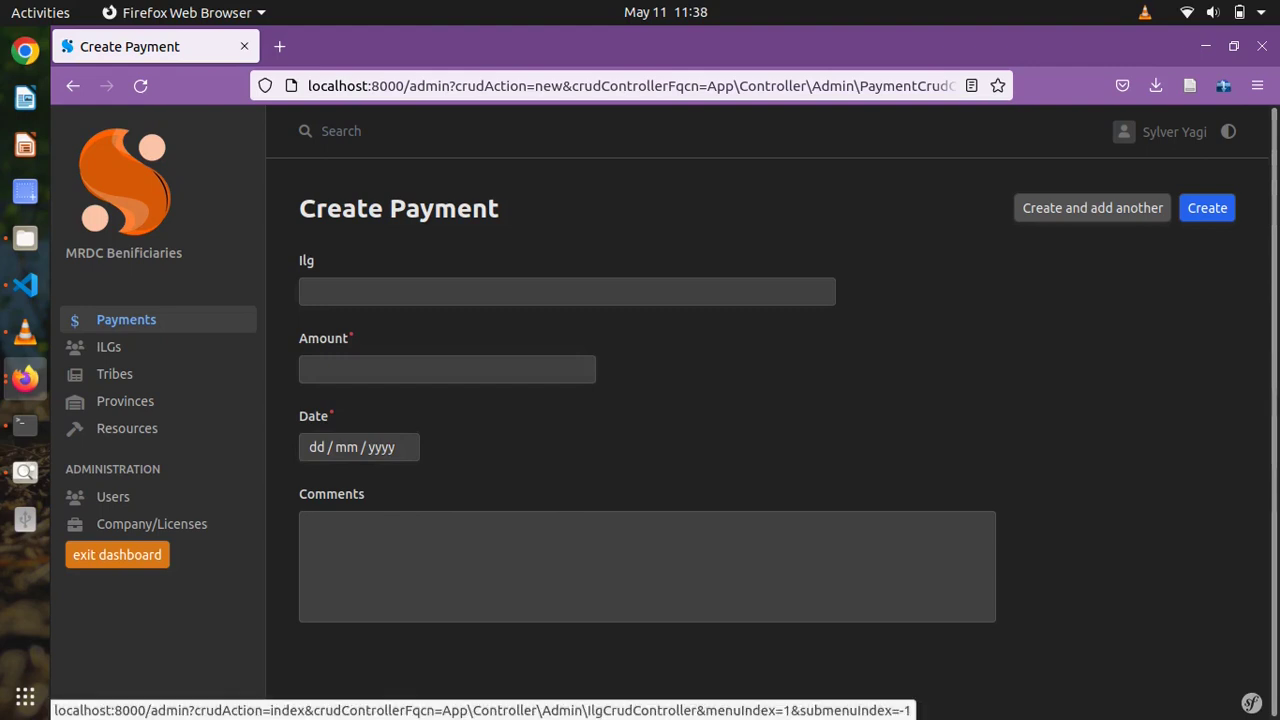
pyautogui.click(108, 346)
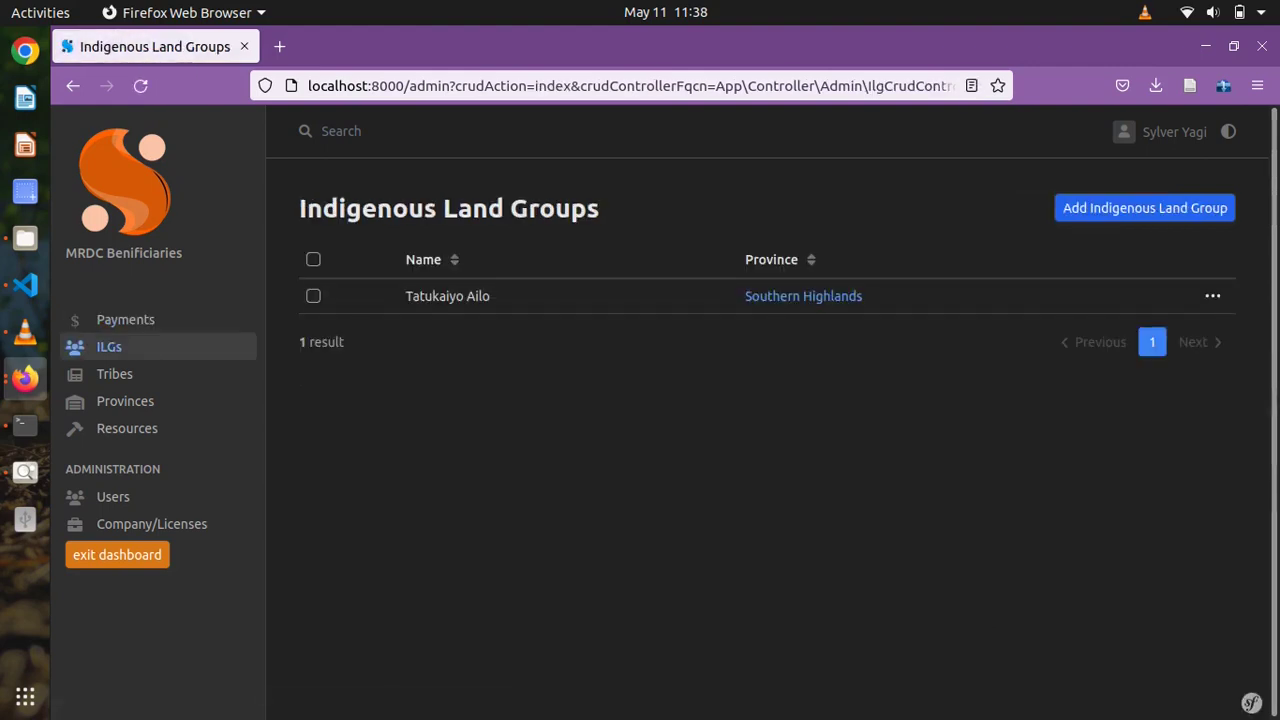
# - Open a new Indigenous Land Group form and step through Name, Account Number, Bank Branch and Share
pyautogui.click(1144, 207)
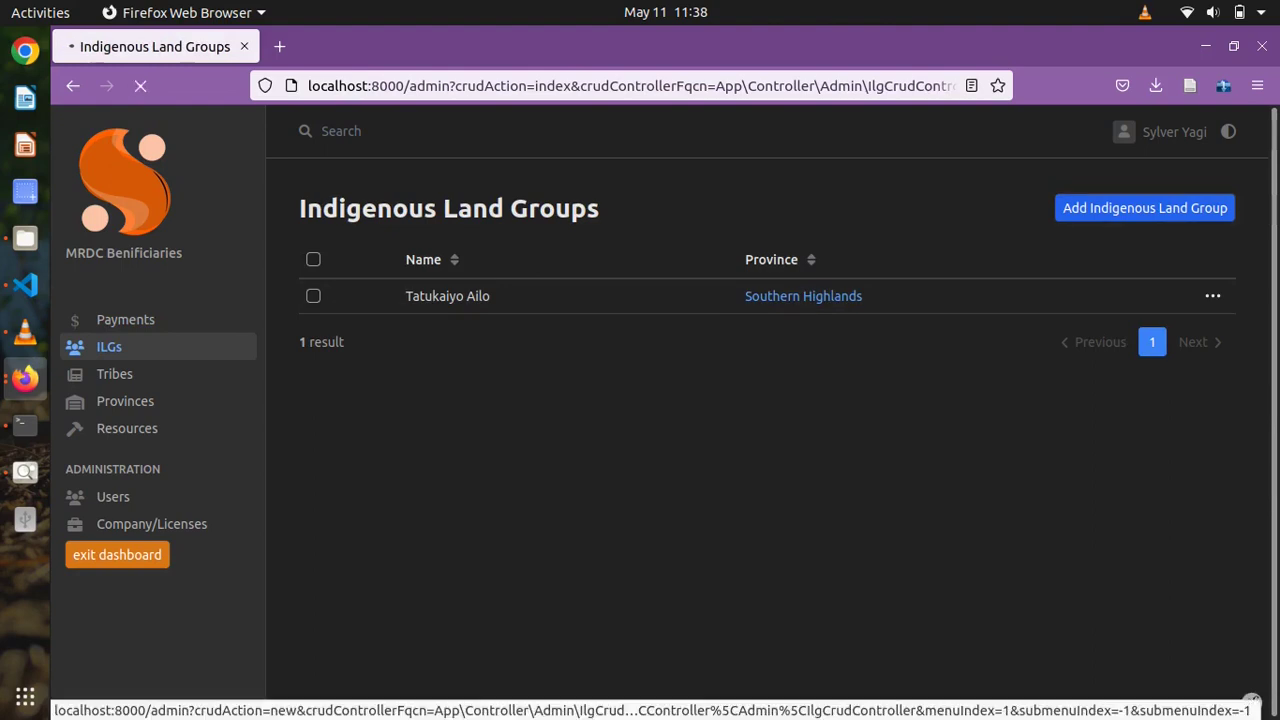
pyautogui.click(527, 291)
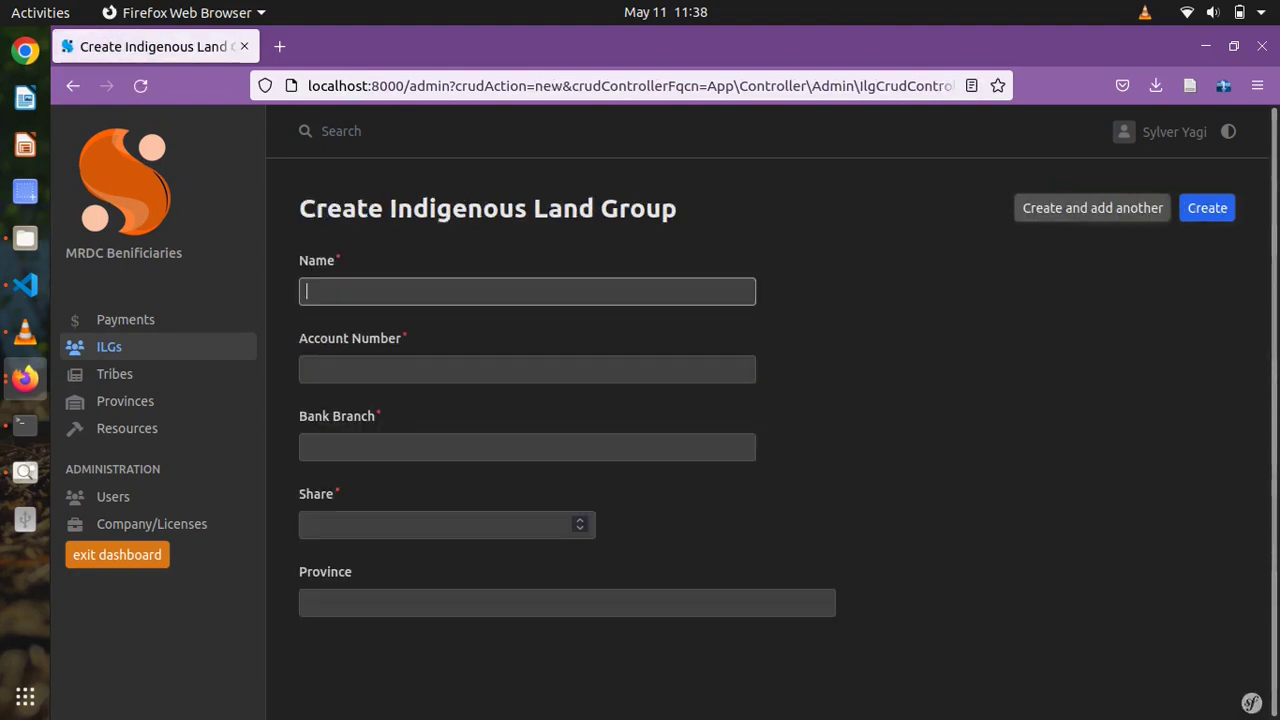
pyautogui.click(527, 369)
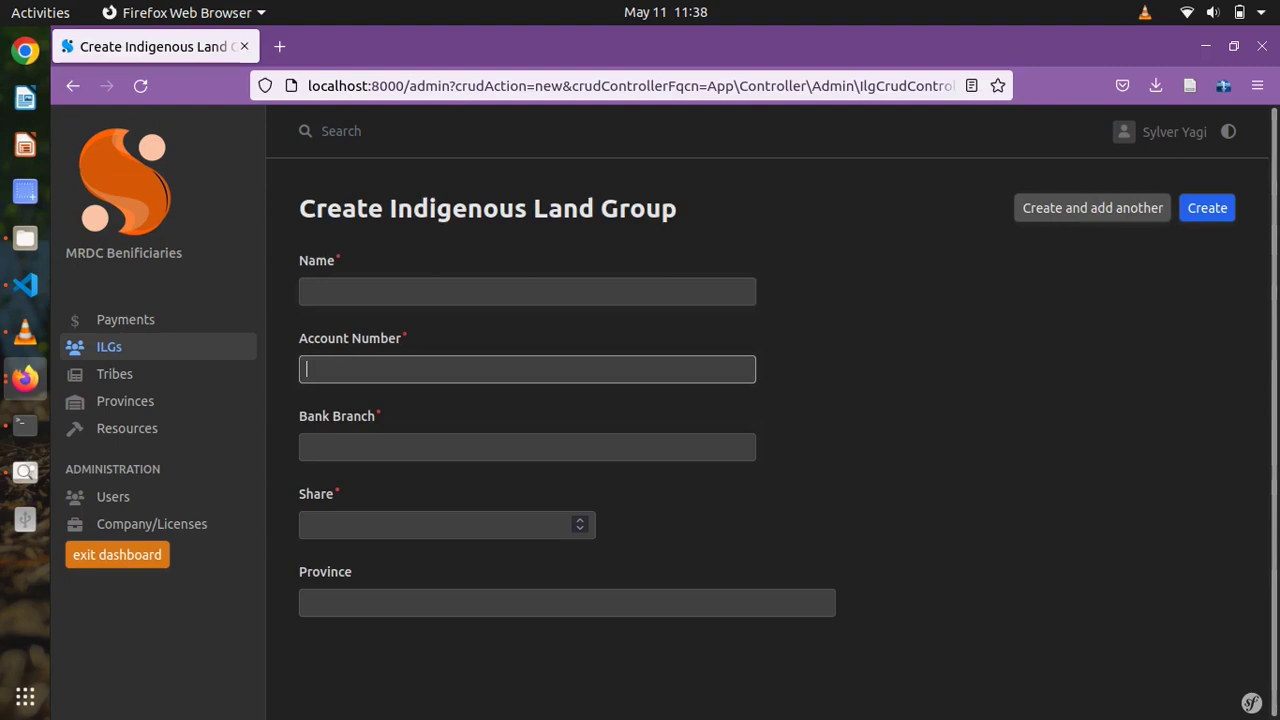
pyautogui.click(527, 447)
pyautogui.click(447, 524)
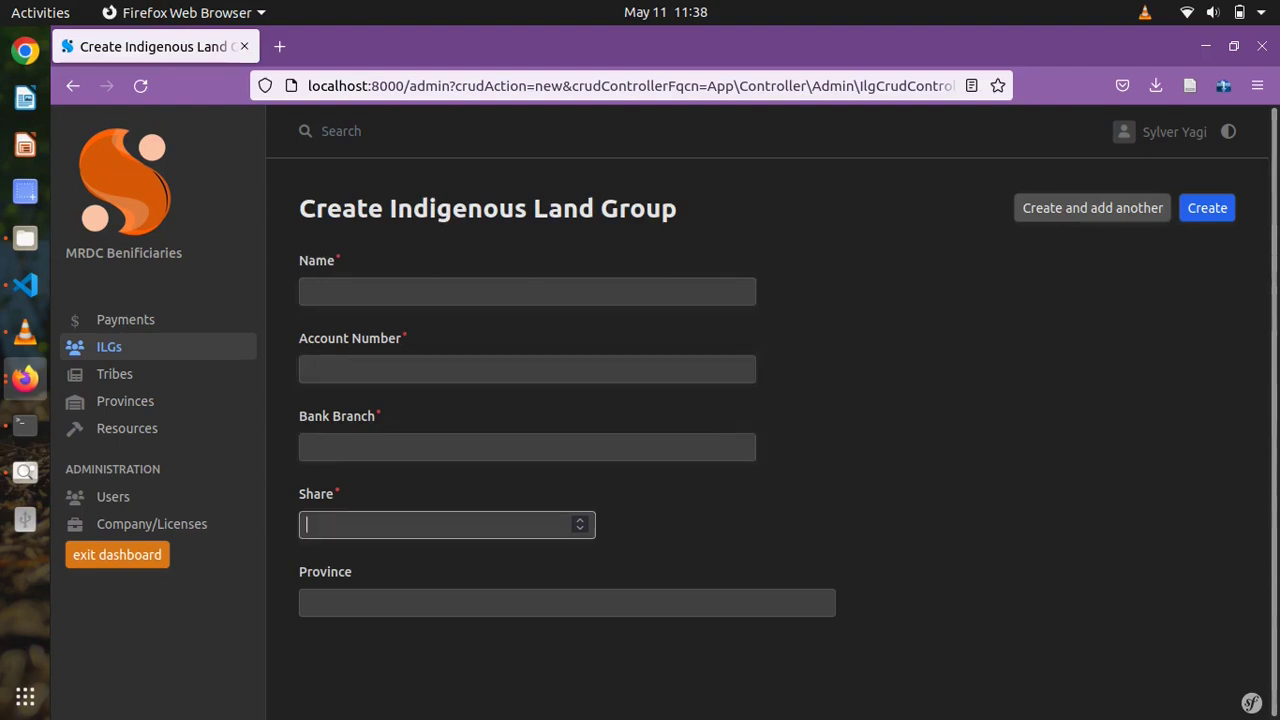
# - Set the province to Gulf, then abandon the form for the Tribes list
pyautogui.click(567, 602)
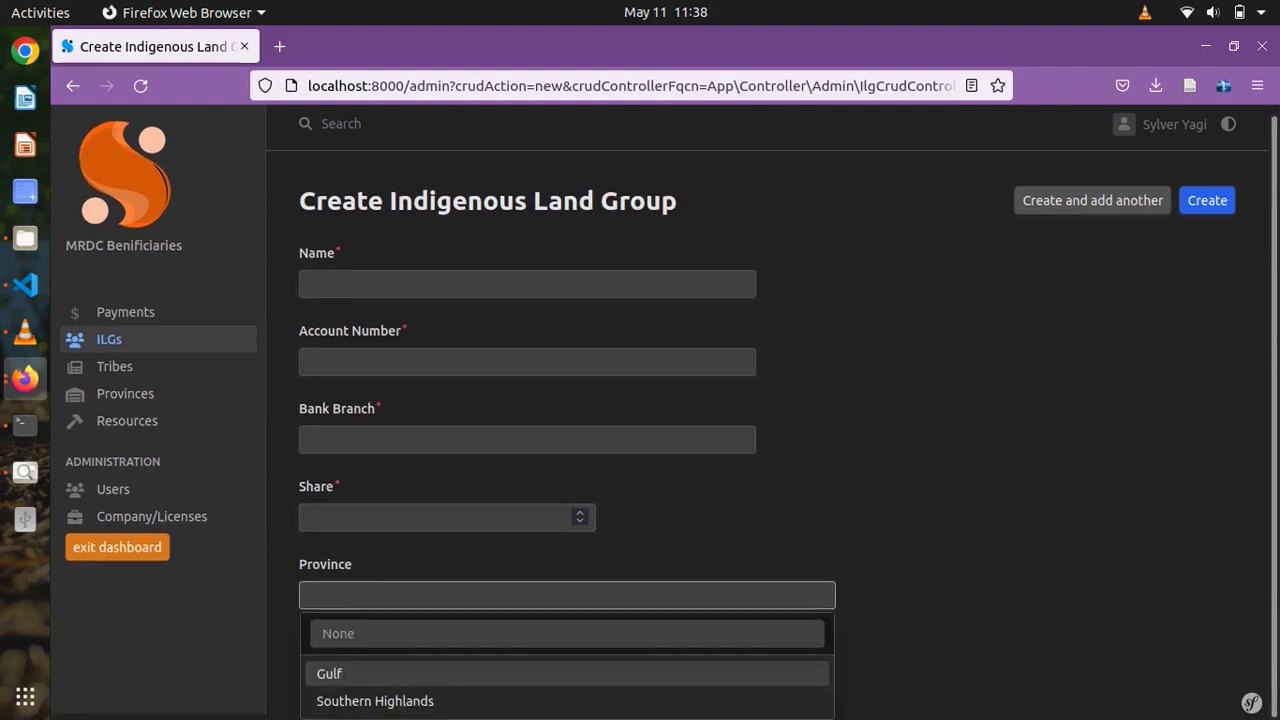
pyautogui.press('Return')
pyautogui.press('Down')
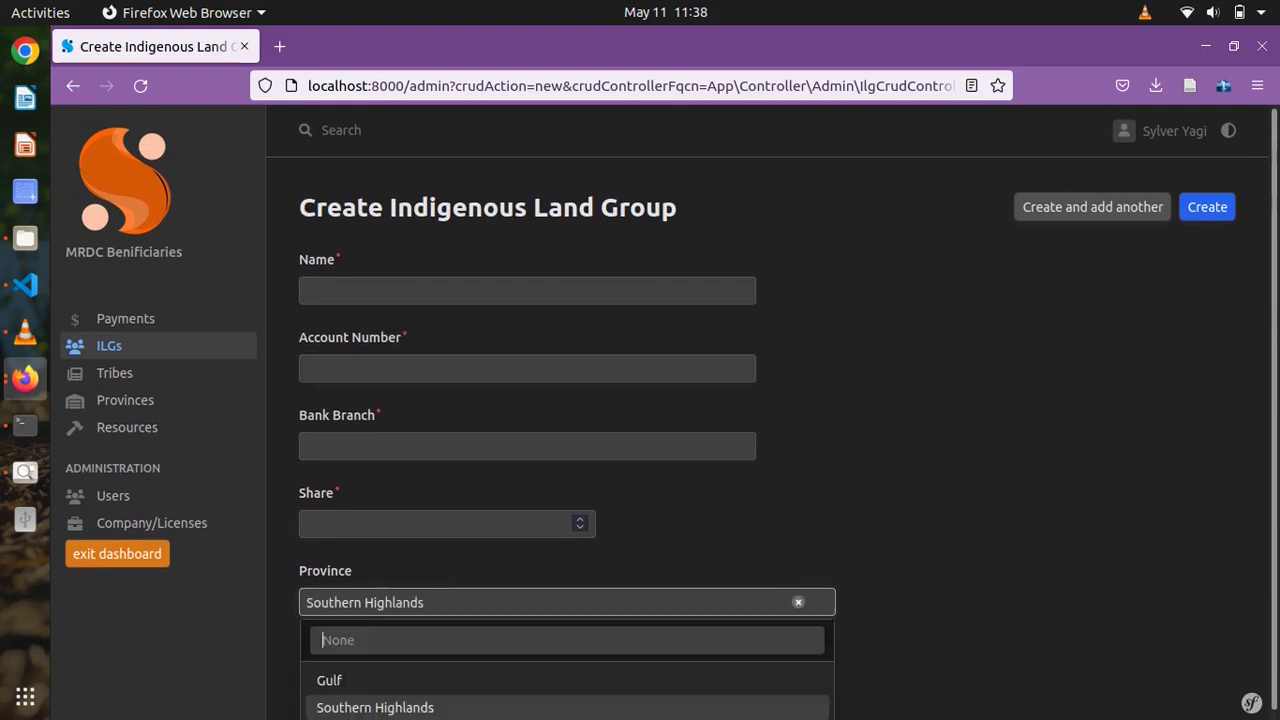
pyautogui.press('Up')
pyautogui.press('Return')
pyautogui.press('Tab')
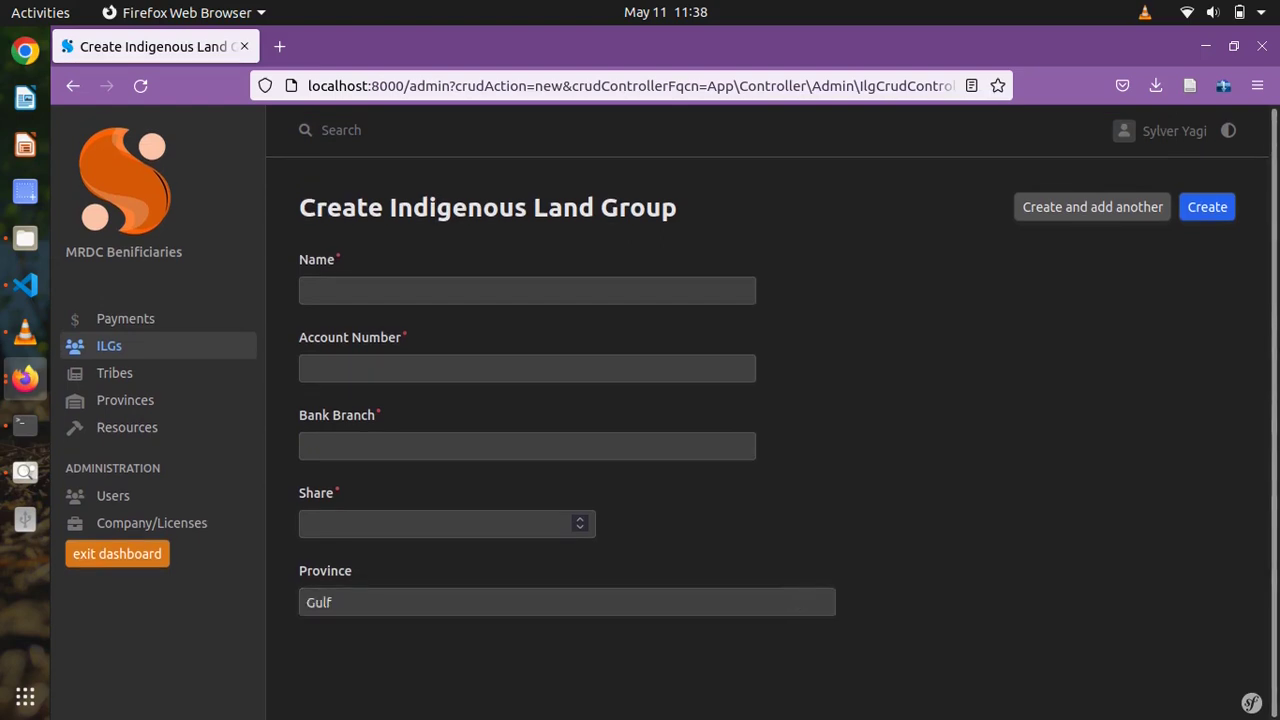
pyautogui.click(114, 372)
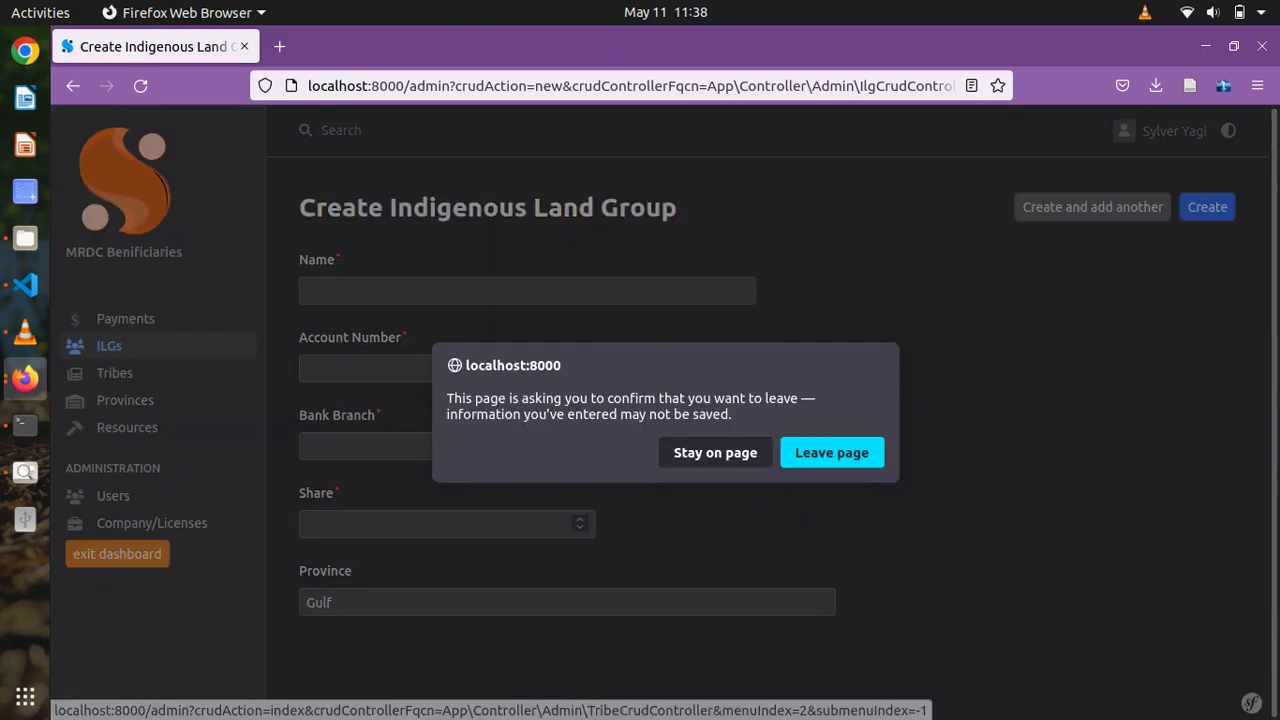
pyautogui.press('Return')
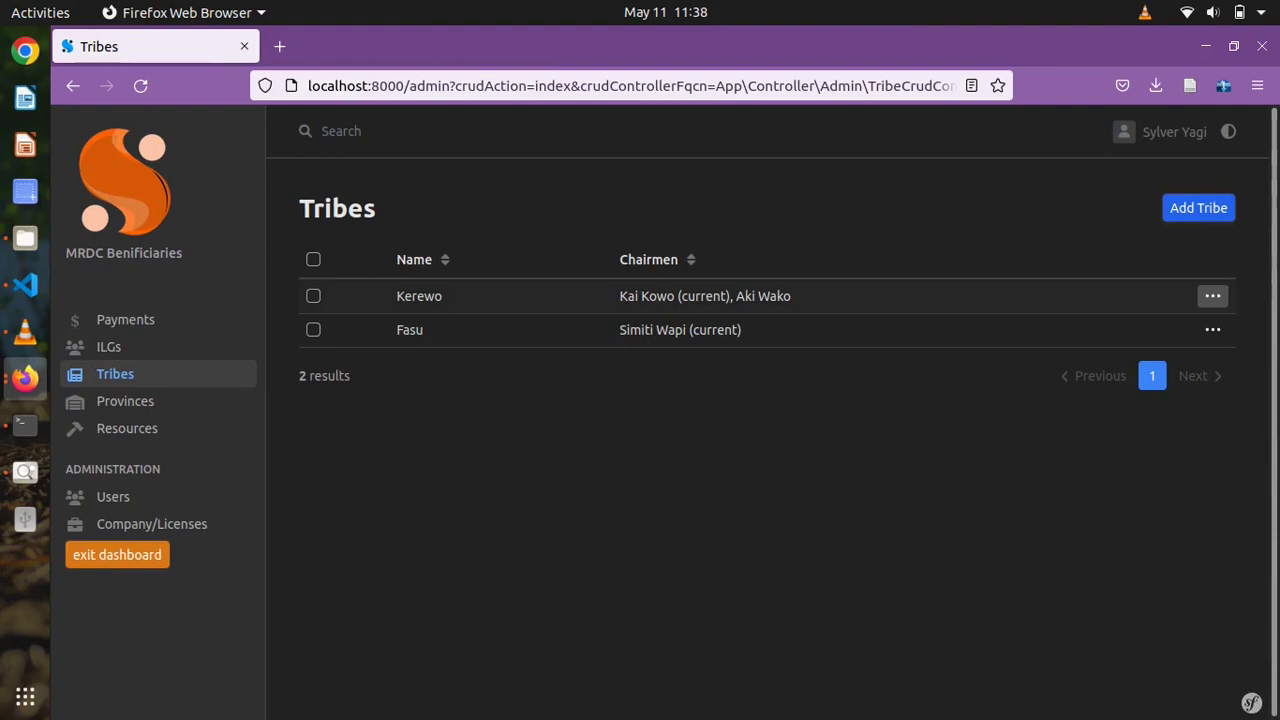
# - Look over the first tribe's chairmen, then start creating a new tribe
pyautogui.moveTo(619, 296); pyautogui.dragTo(730, 296)
pyautogui.click(730, 296)
pyautogui.click(1198, 207)
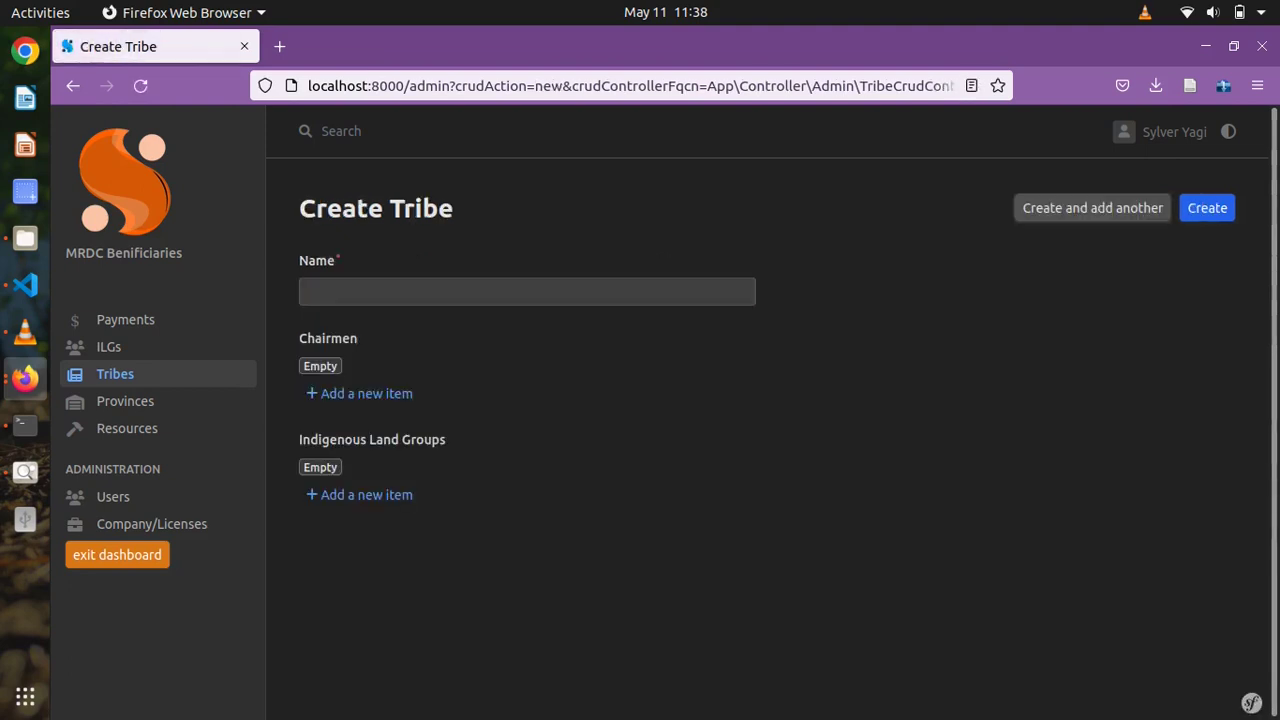
pyautogui.click(1207, 207)
# - Add a chairman entry and a land group entry, and try the chairman's status and date fields
pyautogui.click(366, 393)
pyautogui.scroll(-2, 640, 450)
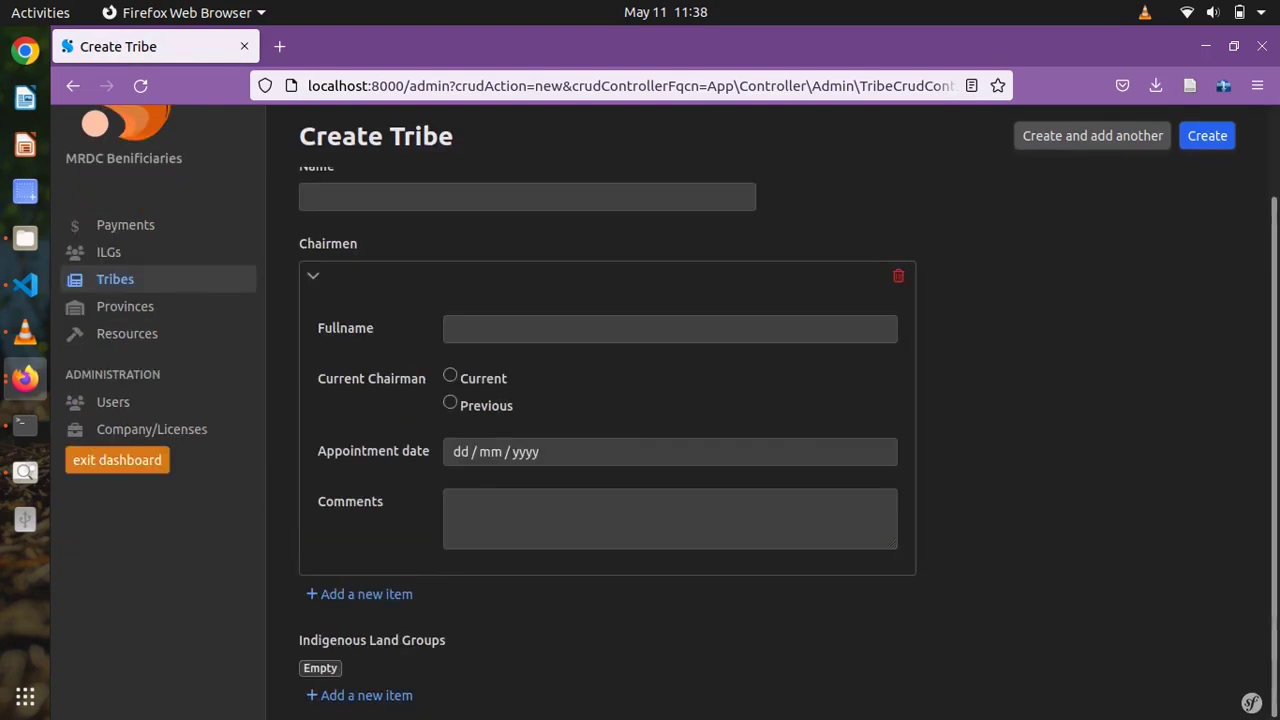
pyautogui.click(366, 695)
pyautogui.scroll(-3, 640, 450)
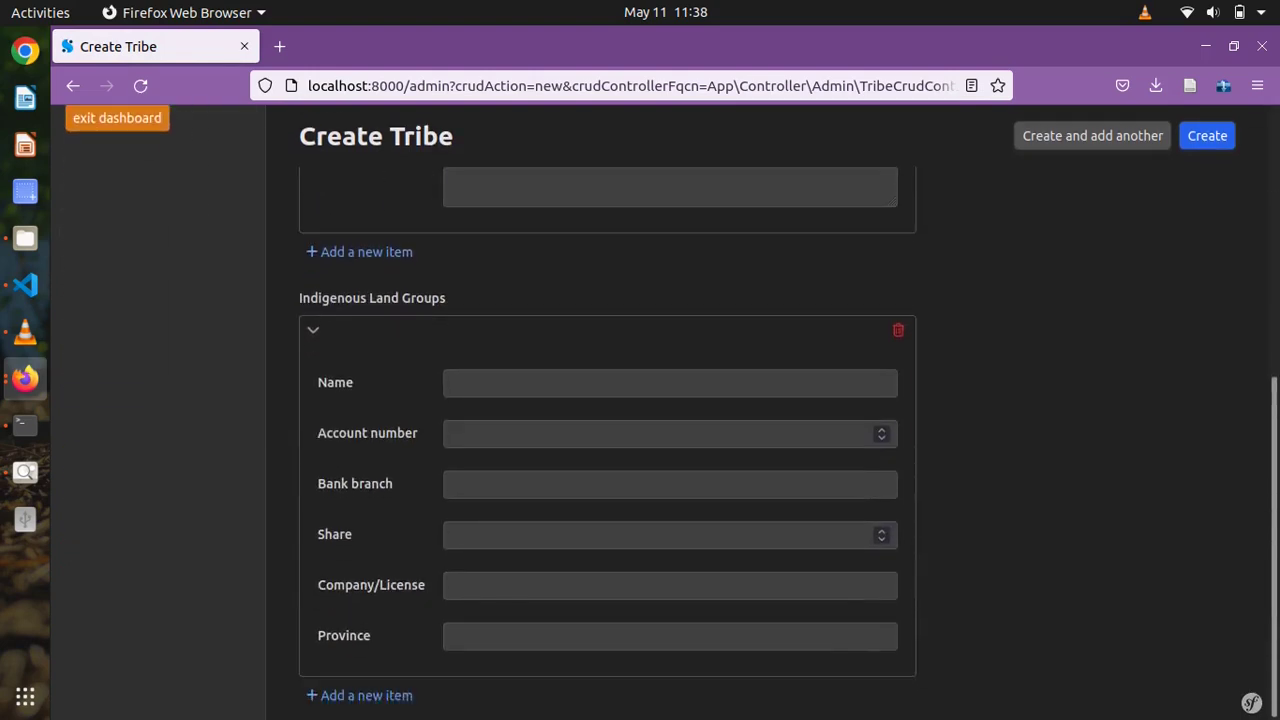
pyautogui.scroll(5, 640, 400)
pyautogui.click(670, 414)
pyautogui.press('Tab')
pyautogui.press('Down')
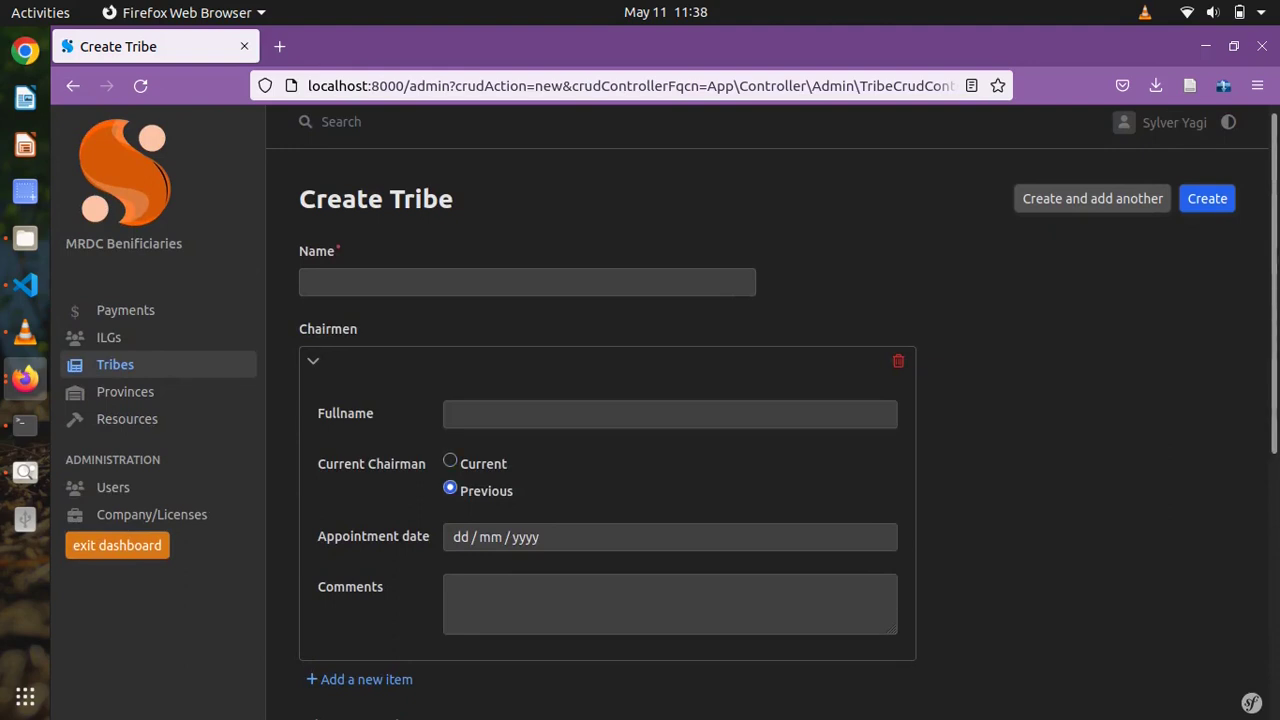
pyautogui.press('Up')
pyautogui.press('Tab')
pyautogui.click(670, 604)
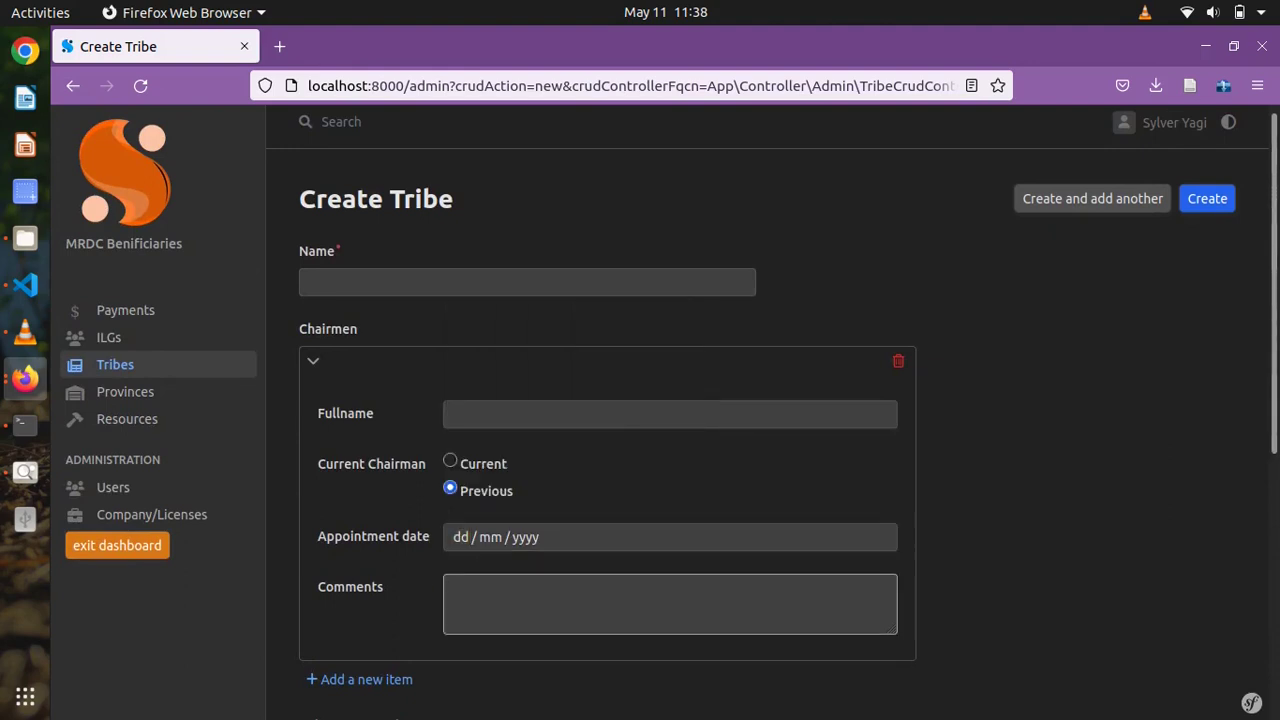
# - Add a second chairman entry, marking the first as current and the second as previous
pyautogui.scroll(-5, 670, 450)
pyautogui.click(372, 250)
pyautogui.scroll(3, 372, 250)
pyautogui.scroll(1, 640, 400)
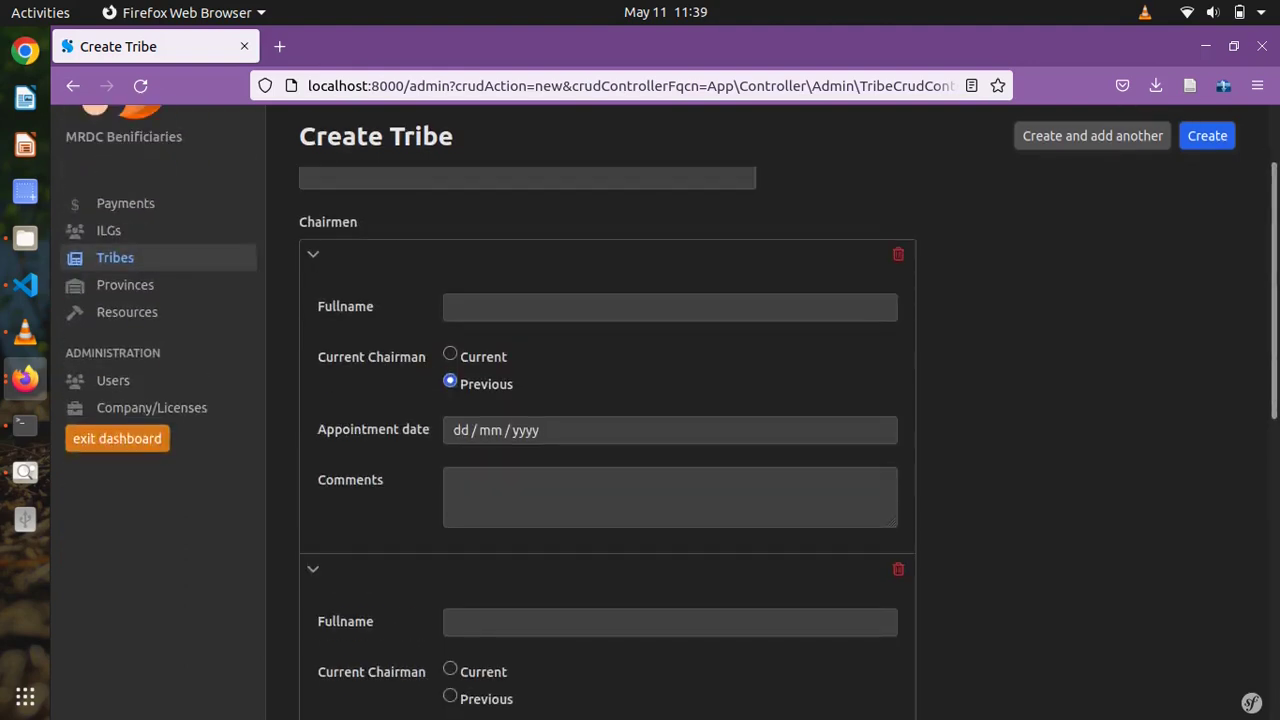
pyautogui.scroll(-3, 640, 400)
pyautogui.click(450, 247)
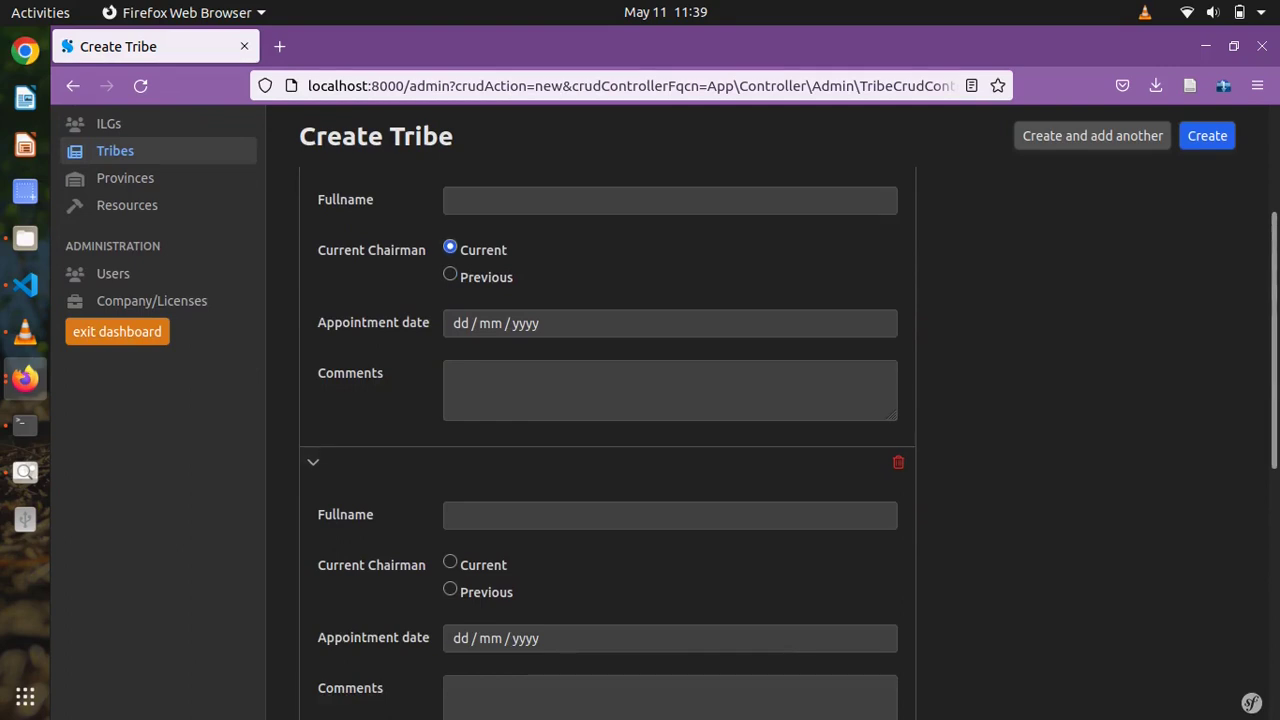
pyautogui.click(450, 589)
pyautogui.scroll(-10, 640, 400)
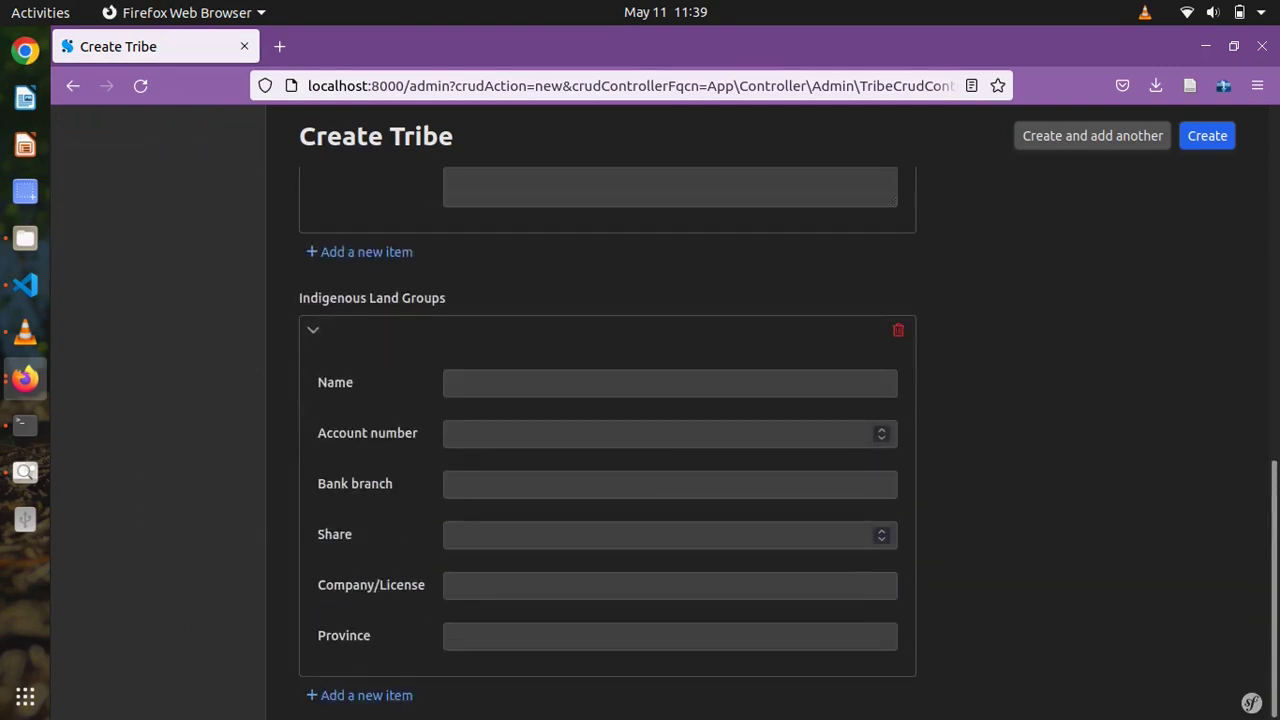
# - Step through the land group's Name, Company/License and Province fields, then return to the top
pyautogui.click(670, 383)
pyautogui.press('Tab')
pyautogui.press('Tab')
pyautogui.press('Tab')
pyautogui.press('Tab')
pyautogui.press('Escape')
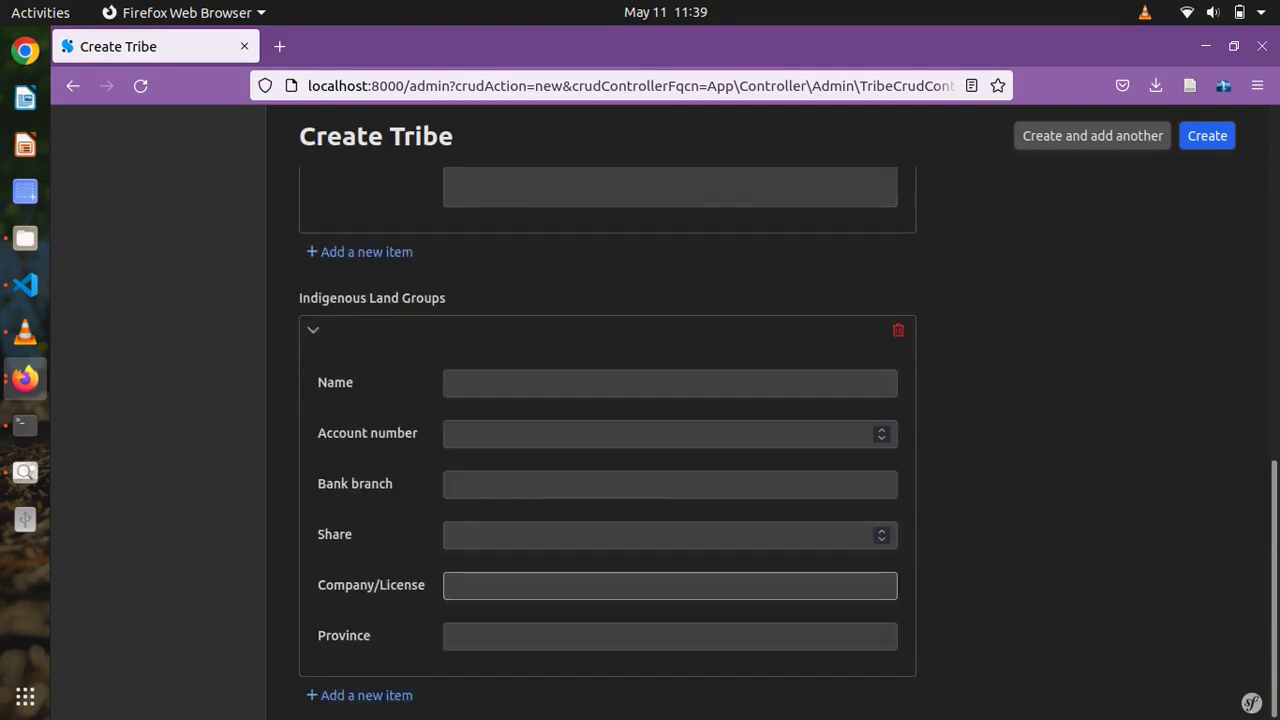
pyautogui.press('Tab')
pyautogui.press('Escape')
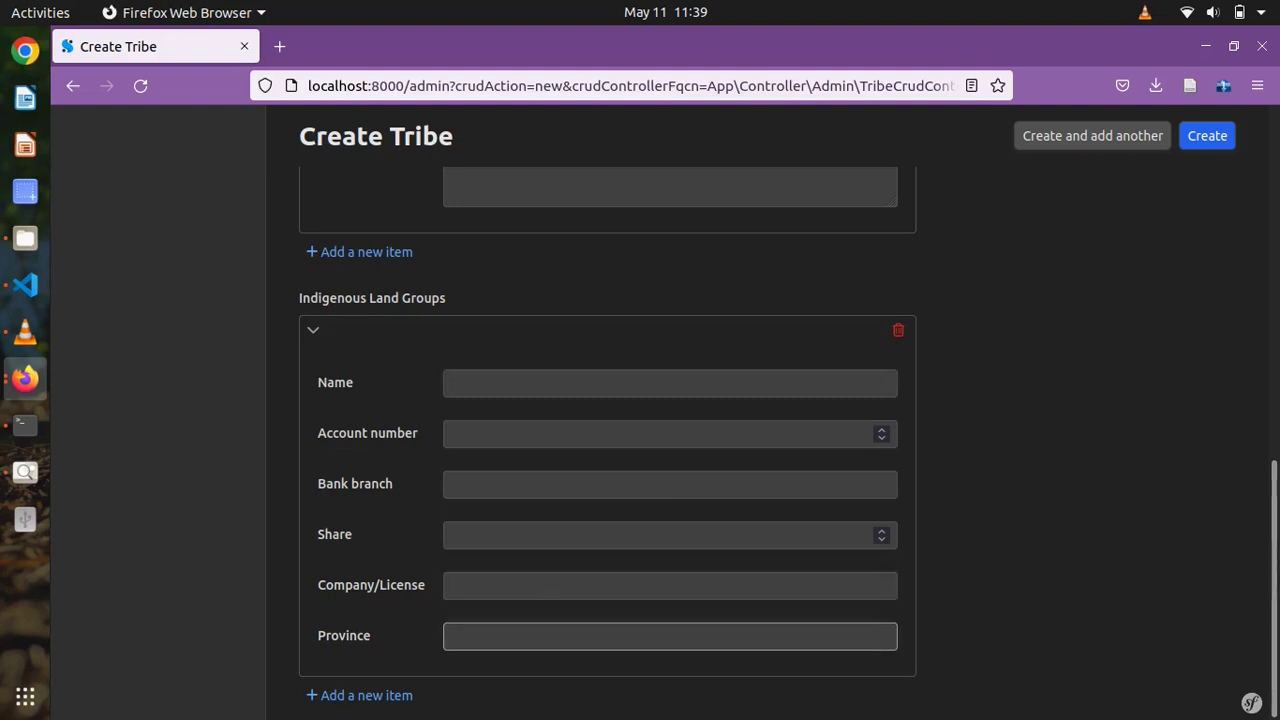
pyautogui.scroll(15, 640, 400)
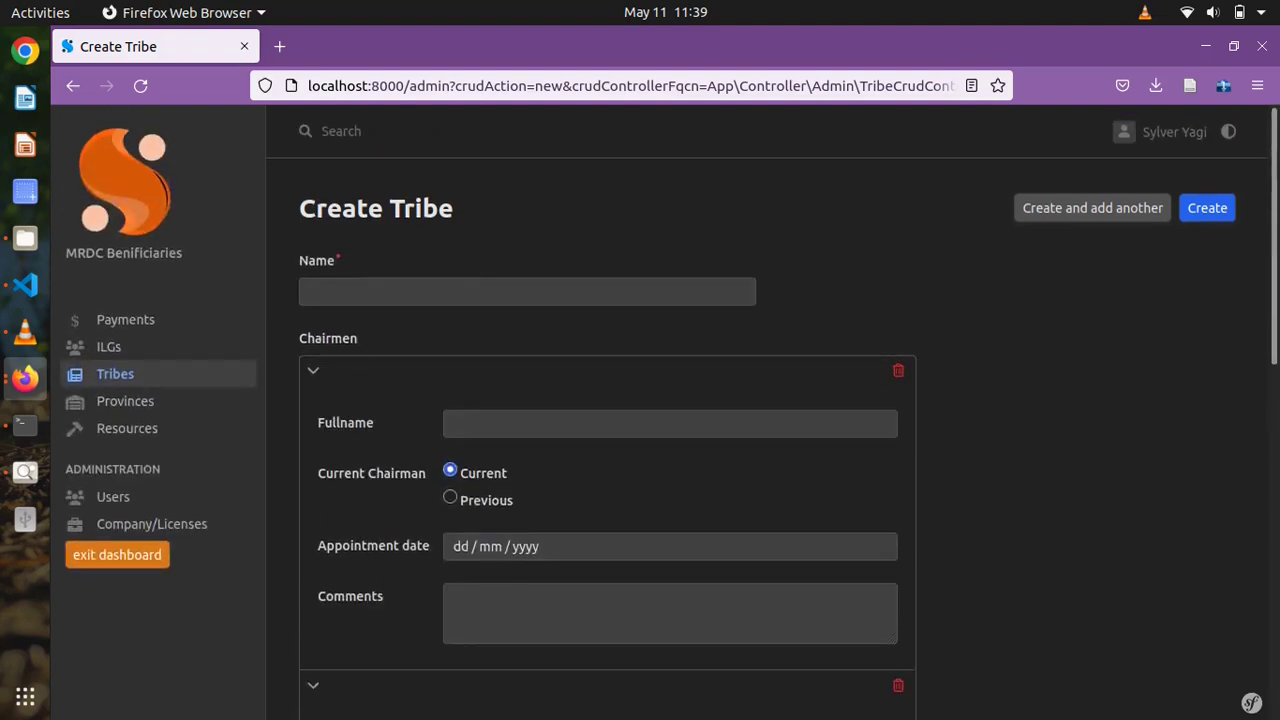
# - Name the tribe 'Test Tribe 1' and give the first chairman a full name and 02/05/2022 appointment date
pyautogui.press('Return')
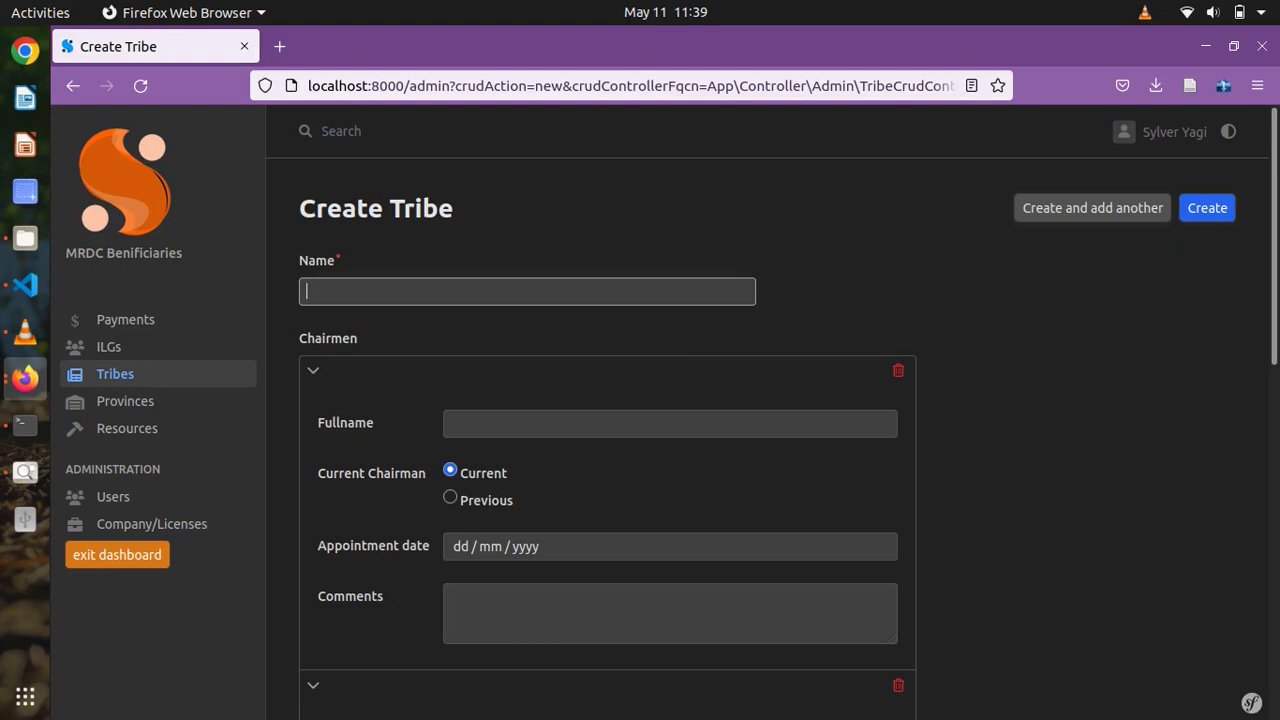
pyautogui.write('Test Tribe 1')
pyautogui.click(451, 423)
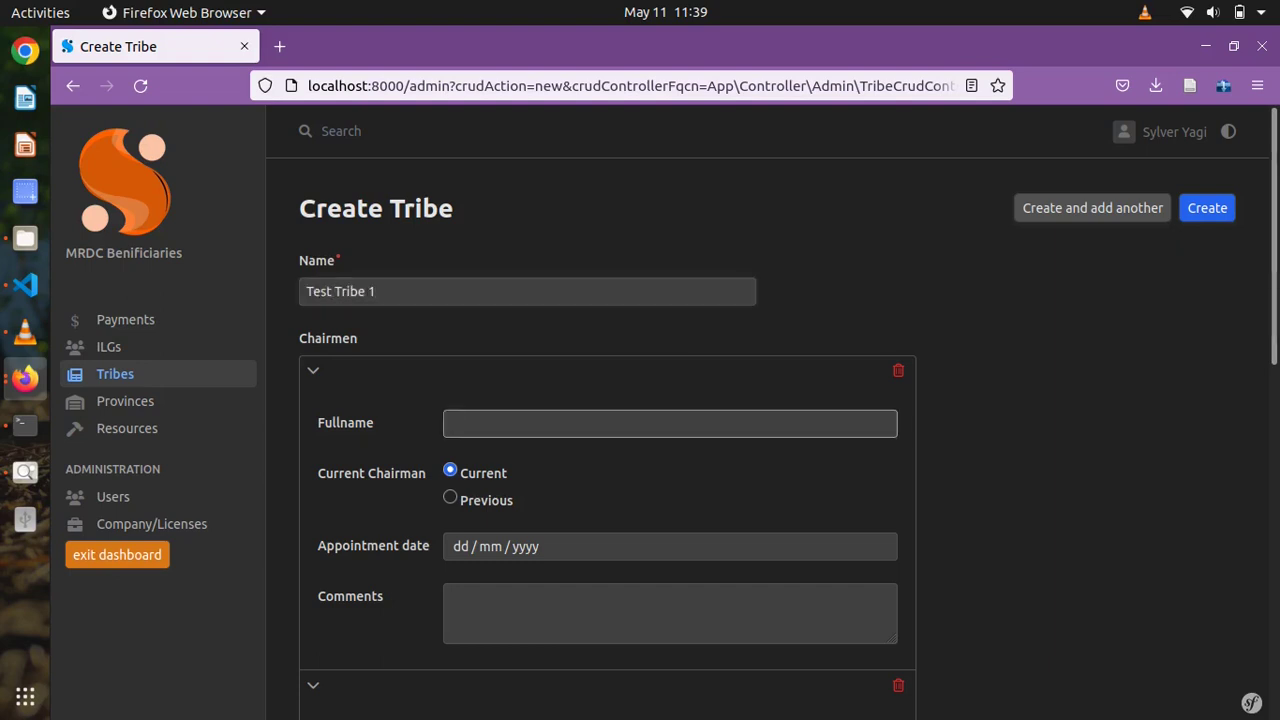
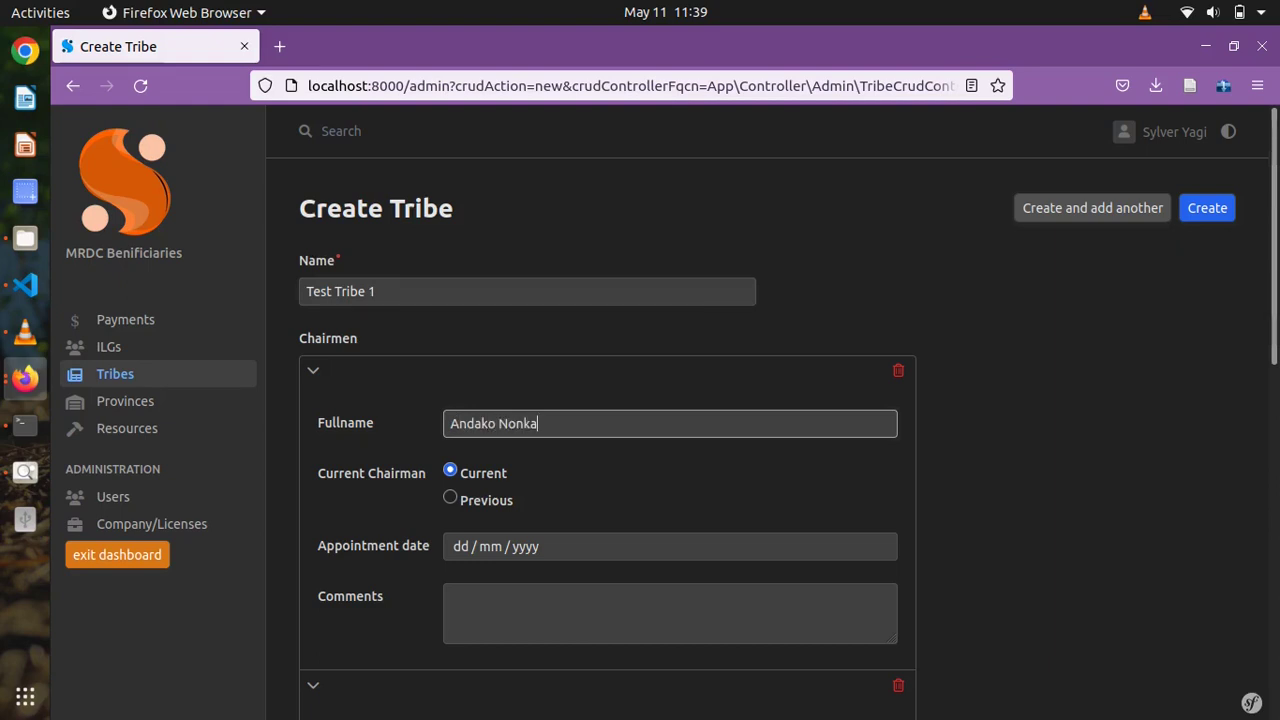
pyautogui.click(460, 546)
pyautogui.click(477, 410)
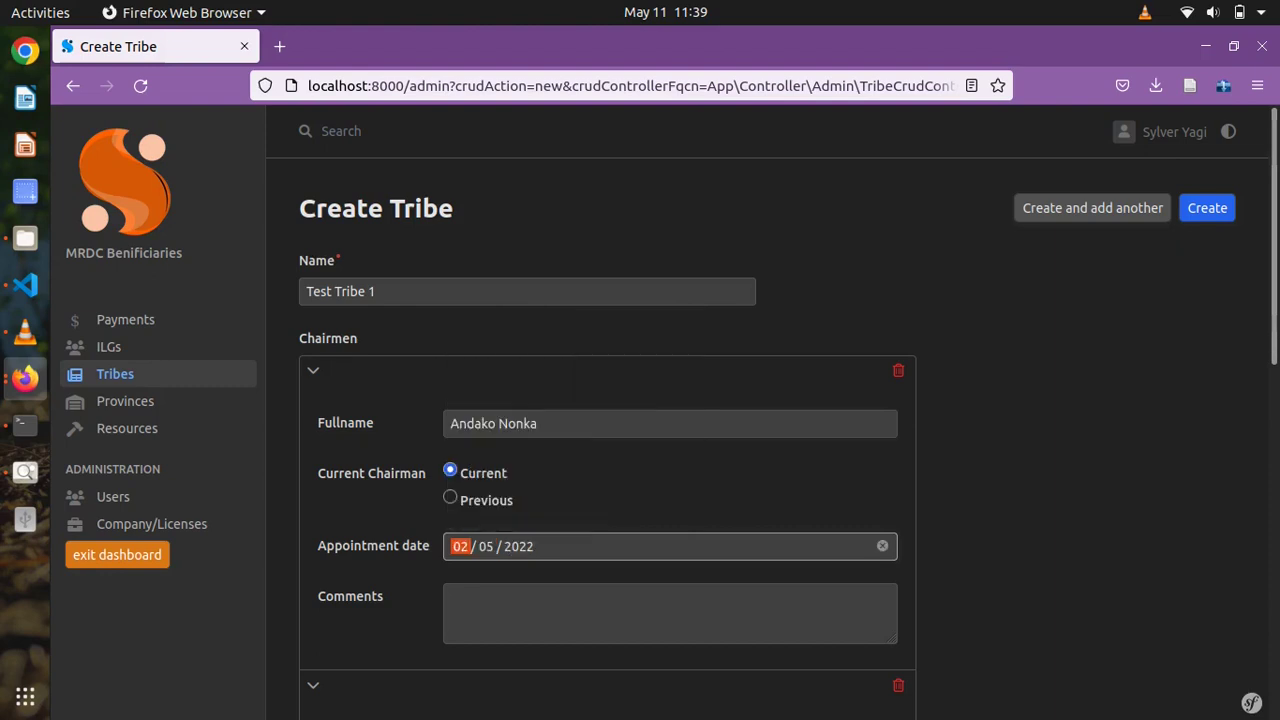
pyautogui.scroll(-5, 640, 450)
# - Enter the second chairman's full name with a 03/05/2021 appointment date
pyautogui.click(670, 418)
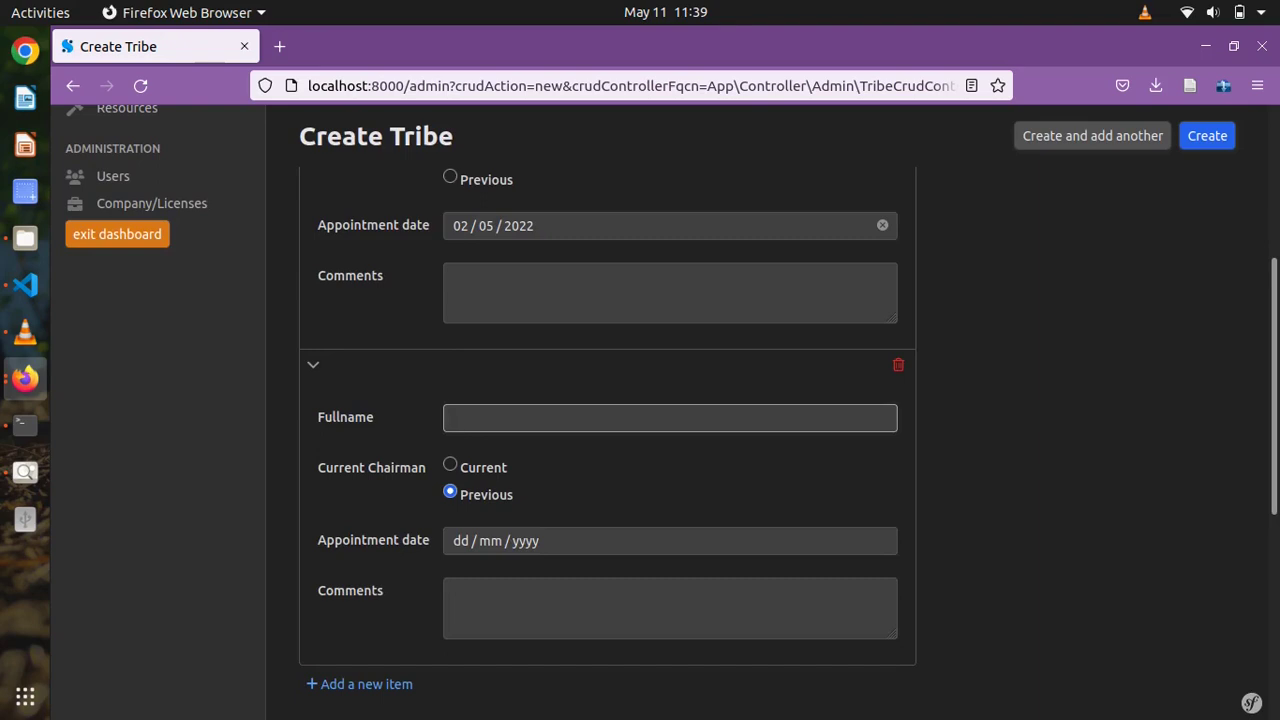
pyautogui.click(488, 540)
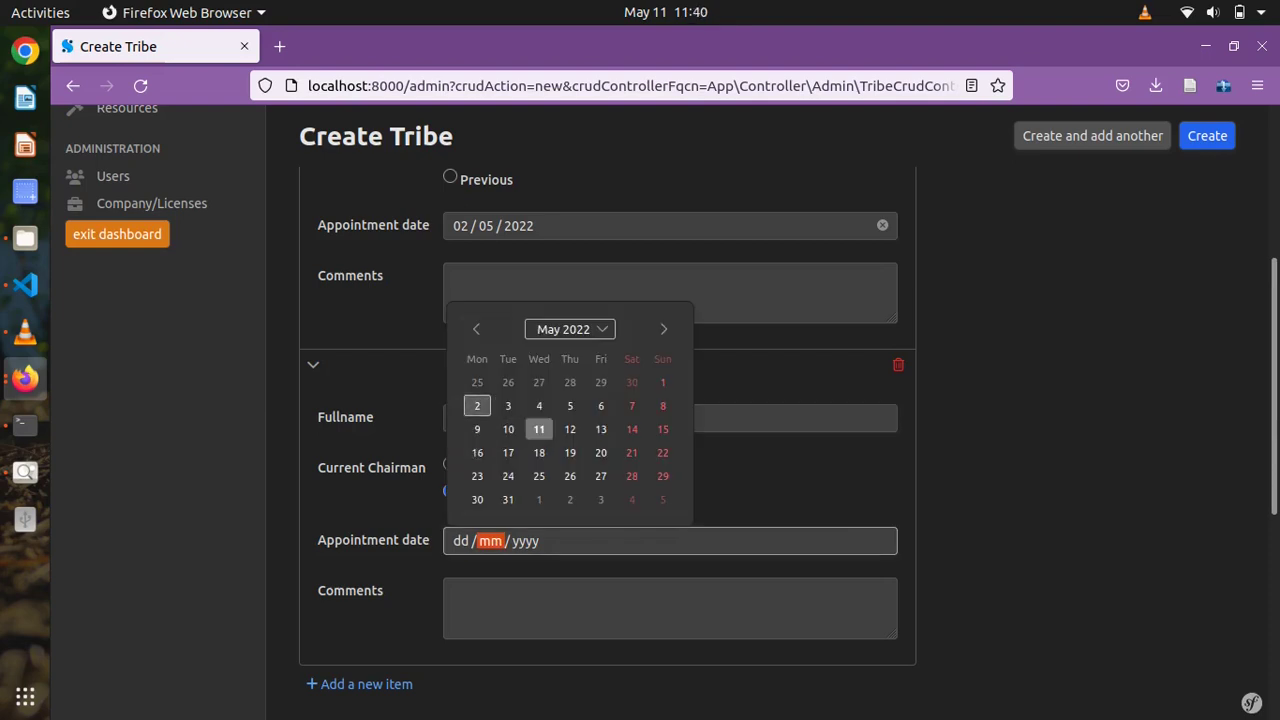
pyautogui.click(477, 406)
pyautogui.click(518, 540)
pyautogui.press('Down')
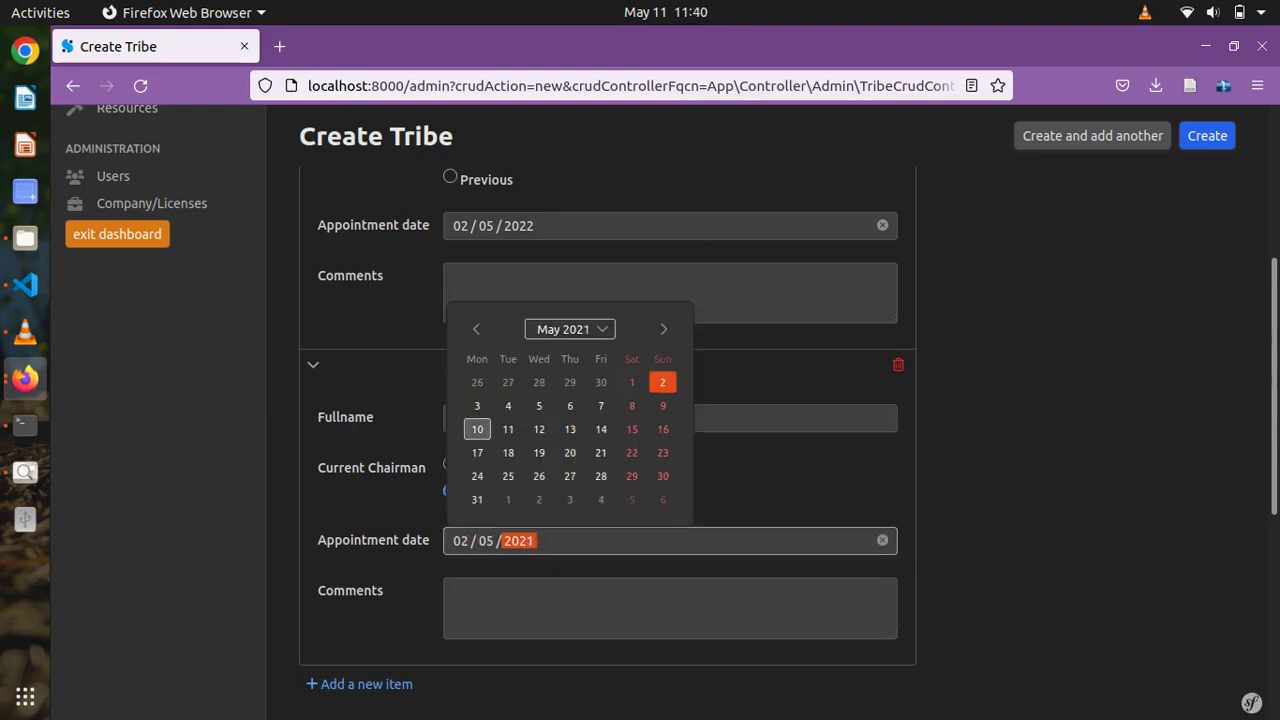
pyautogui.click(477, 406)
pyautogui.scroll(-8, 607, 420)
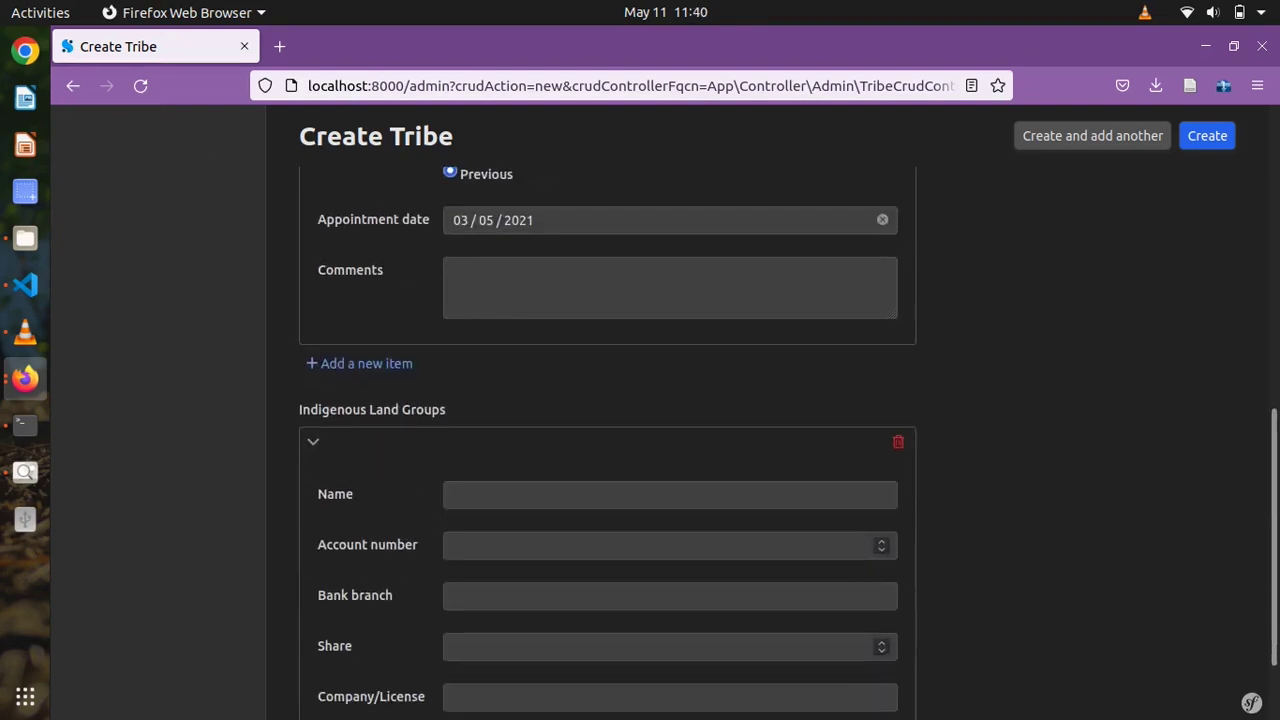
pyautogui.scroll(2, 607, 420)
pyautogui.scroll(-2, 607, 420)
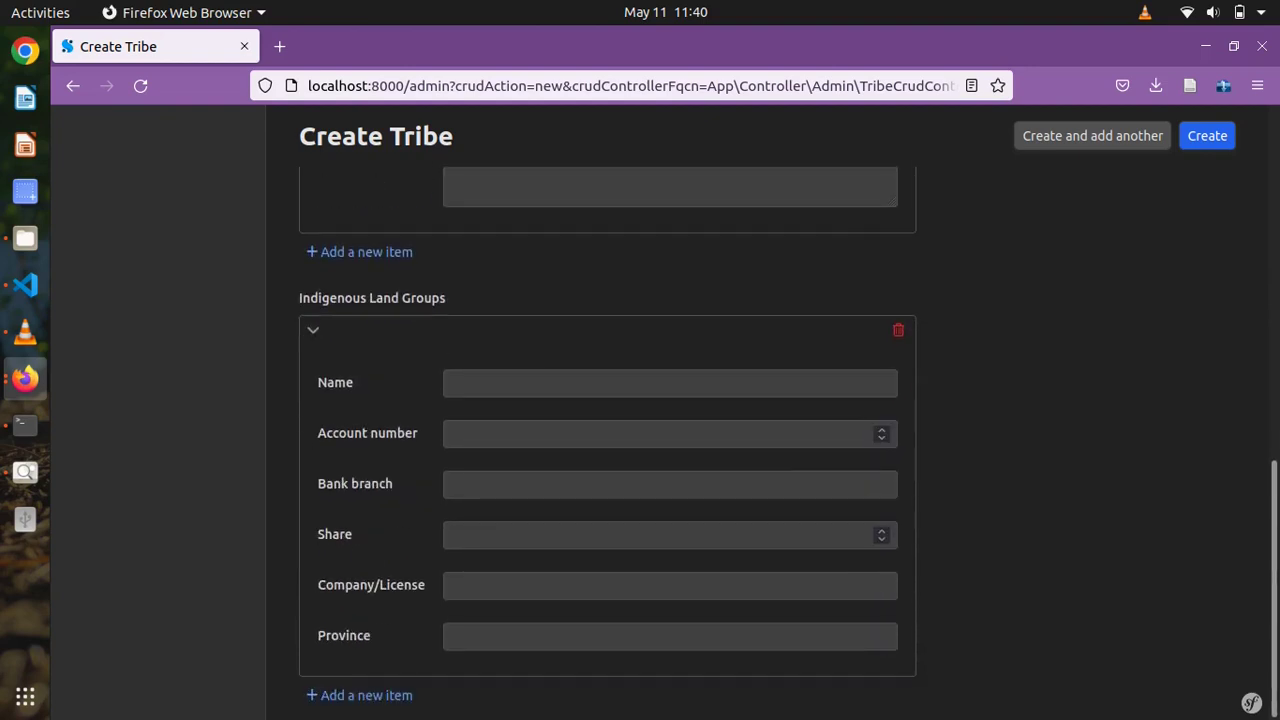
pyautogui.click(670, 383)
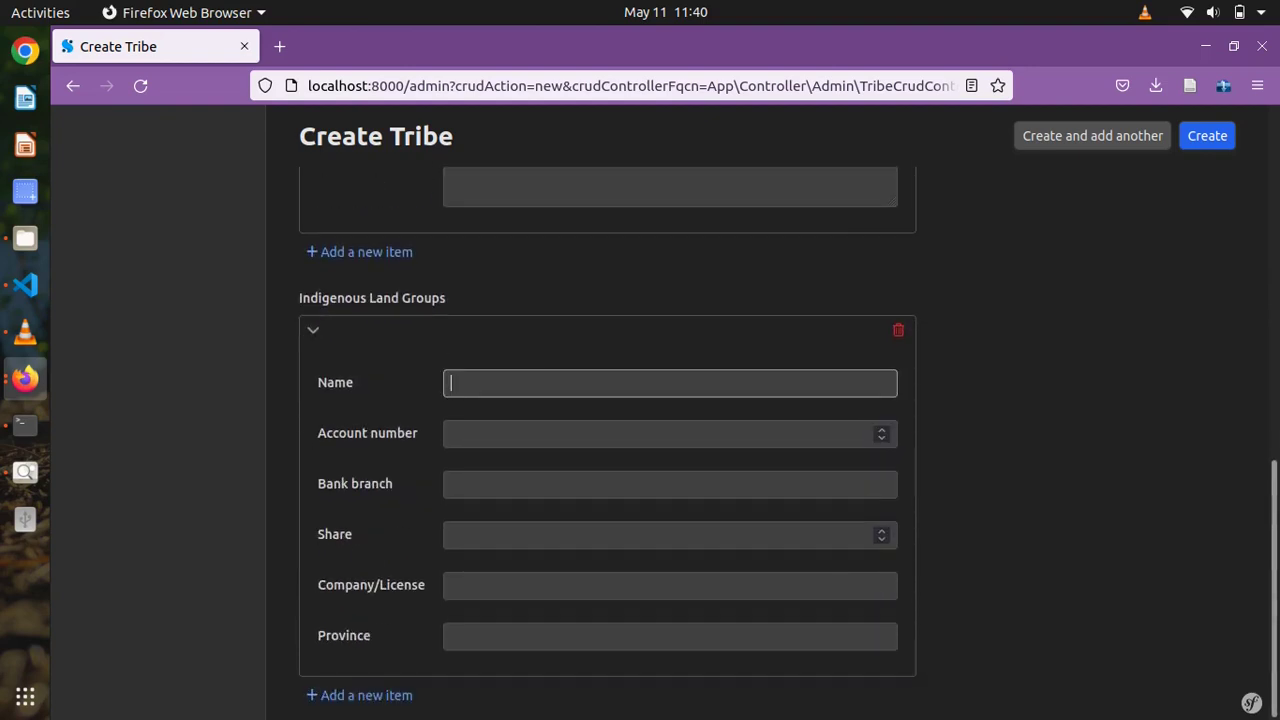
# - Fill the land group as 'ILG 1 for Test Tribe 1' with its account number, bank branch BSP/Tari, share 25
pyautogui.write('ILG 1 for')
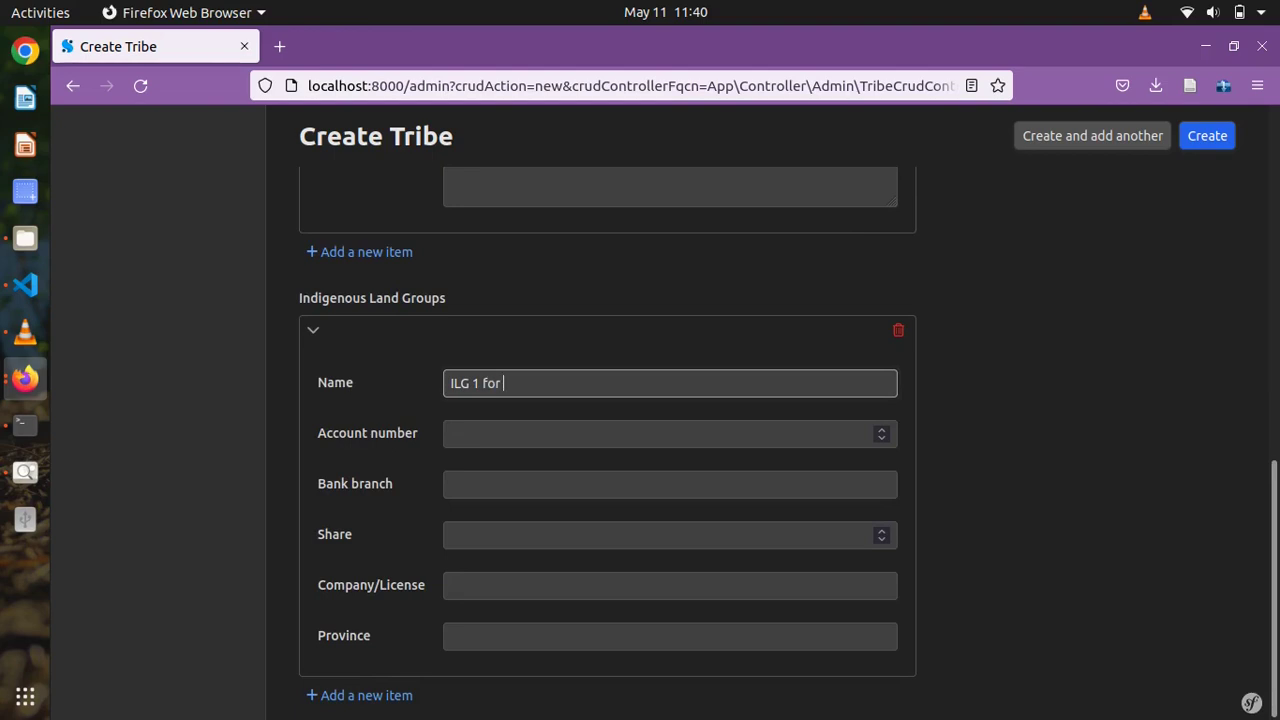
pyautogui.write(' Test Tribe 1')
pyautogui.press('Tab')
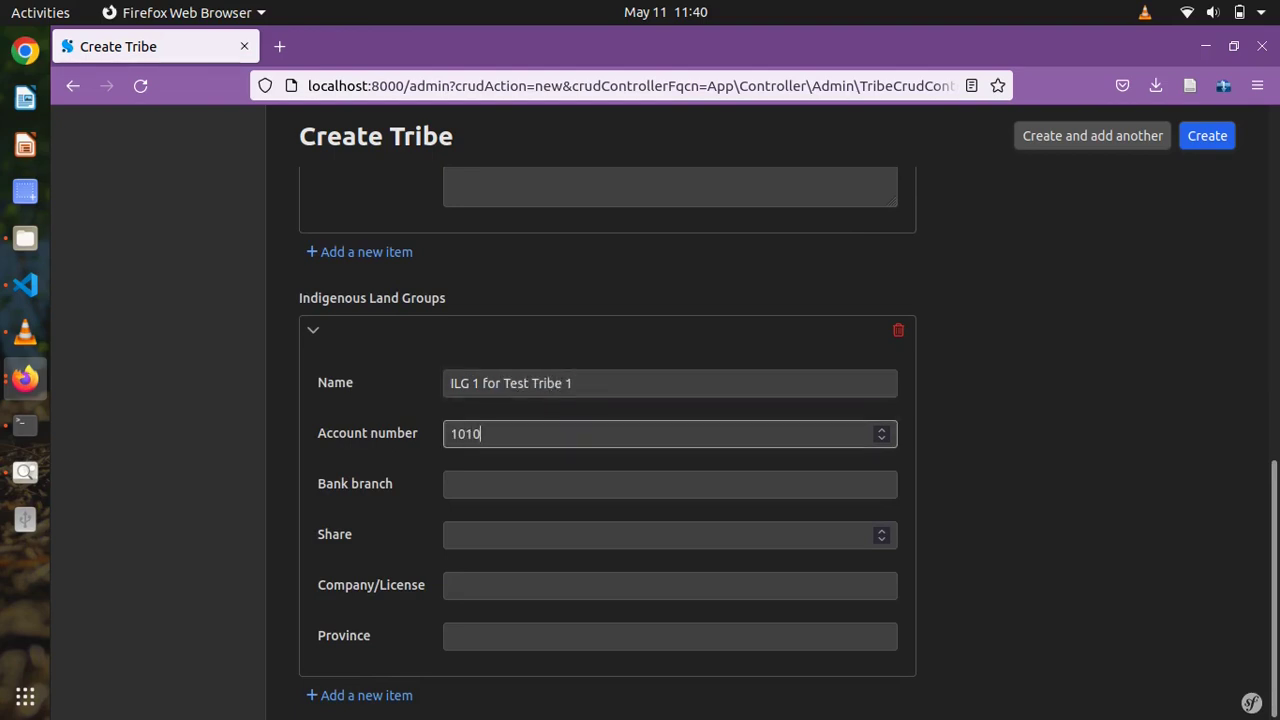
pyautogui.press('Tab')
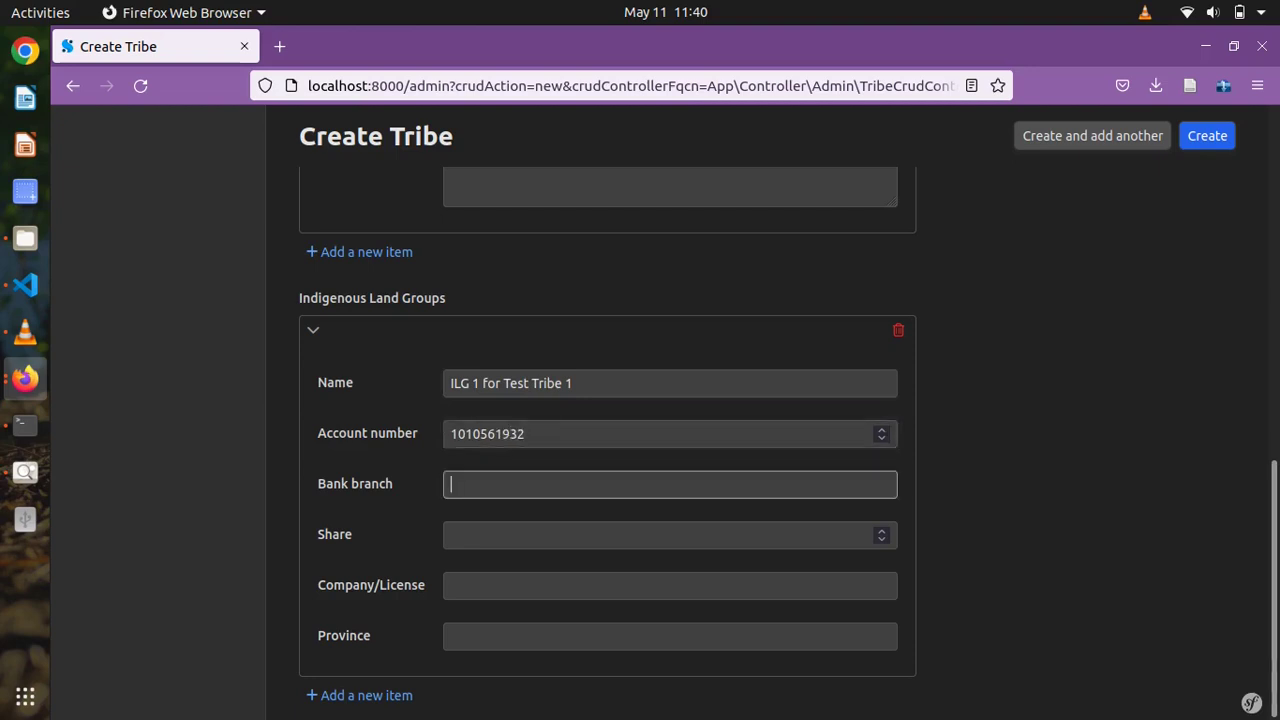
pyautogui.write('BSP/')
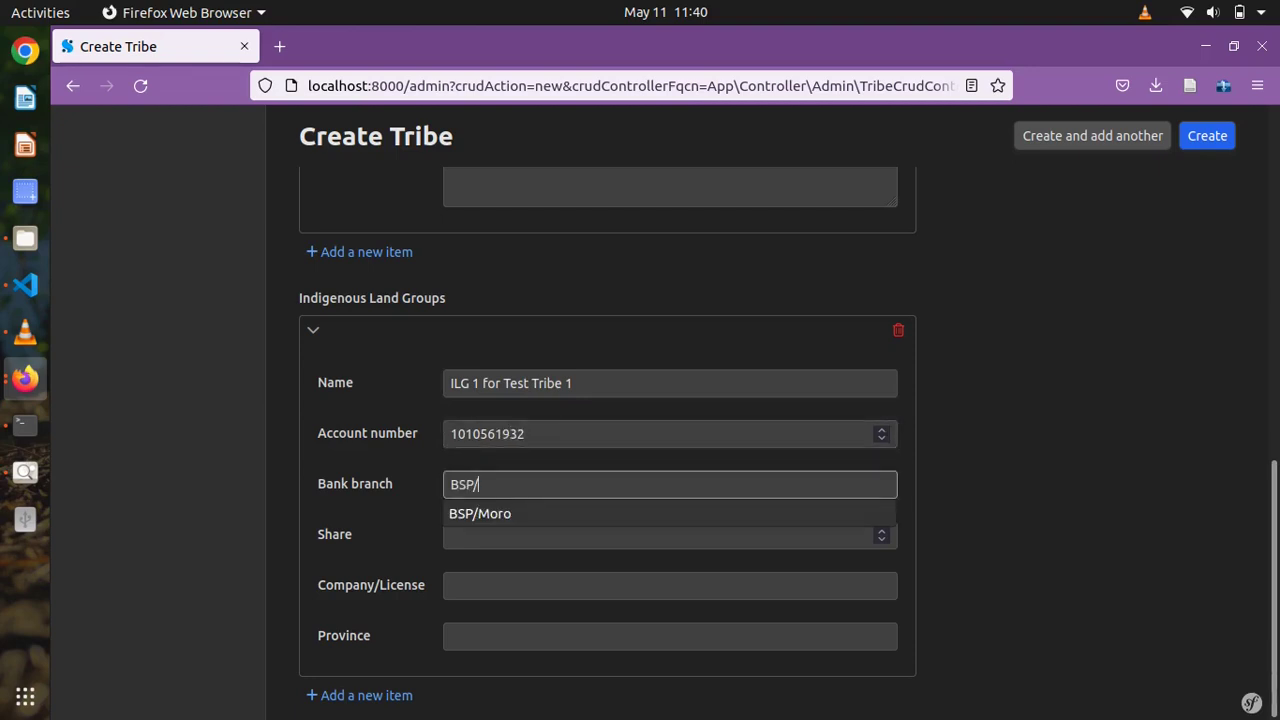
pyautogui.write('Tabu')
pyautogui.press('BackSpace')
pyautogui.press('BackSpace')
pyautogui.press('BackSpace')
pyautogui.press('BackSpace')
pyautogui.write('Ta')
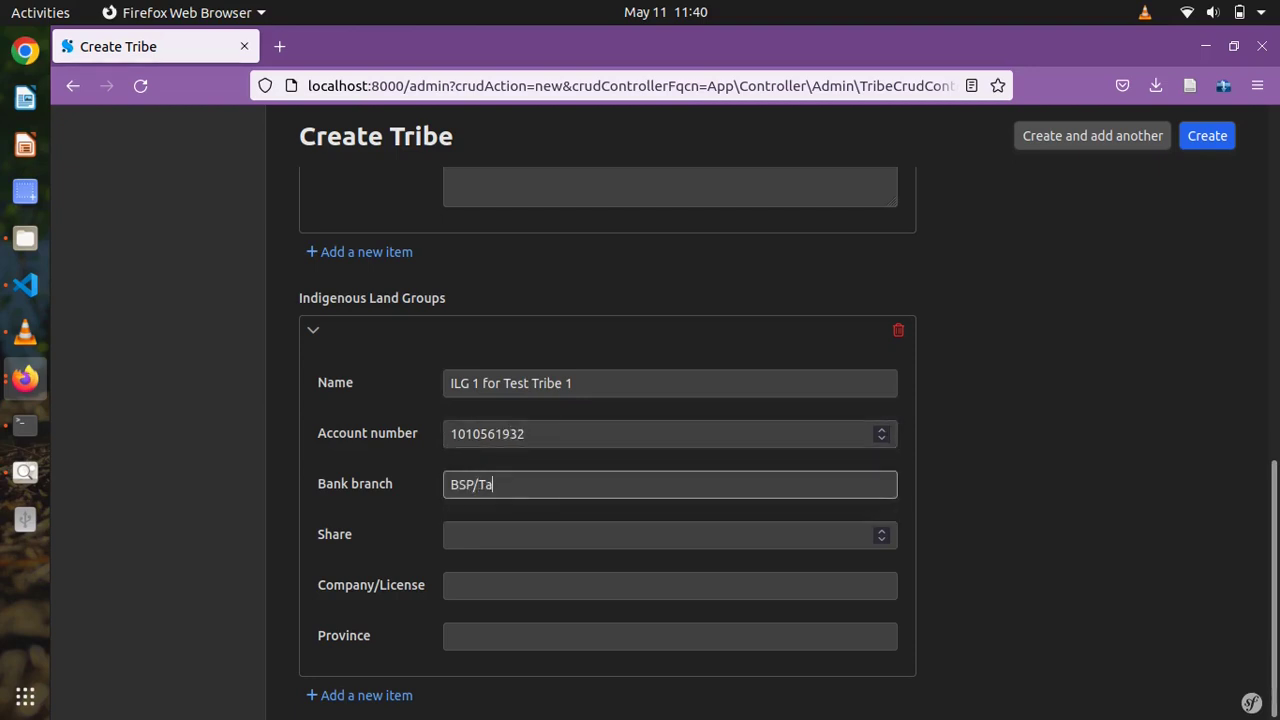
pyautogui.write('ri')
pyautogui.press('Tab')
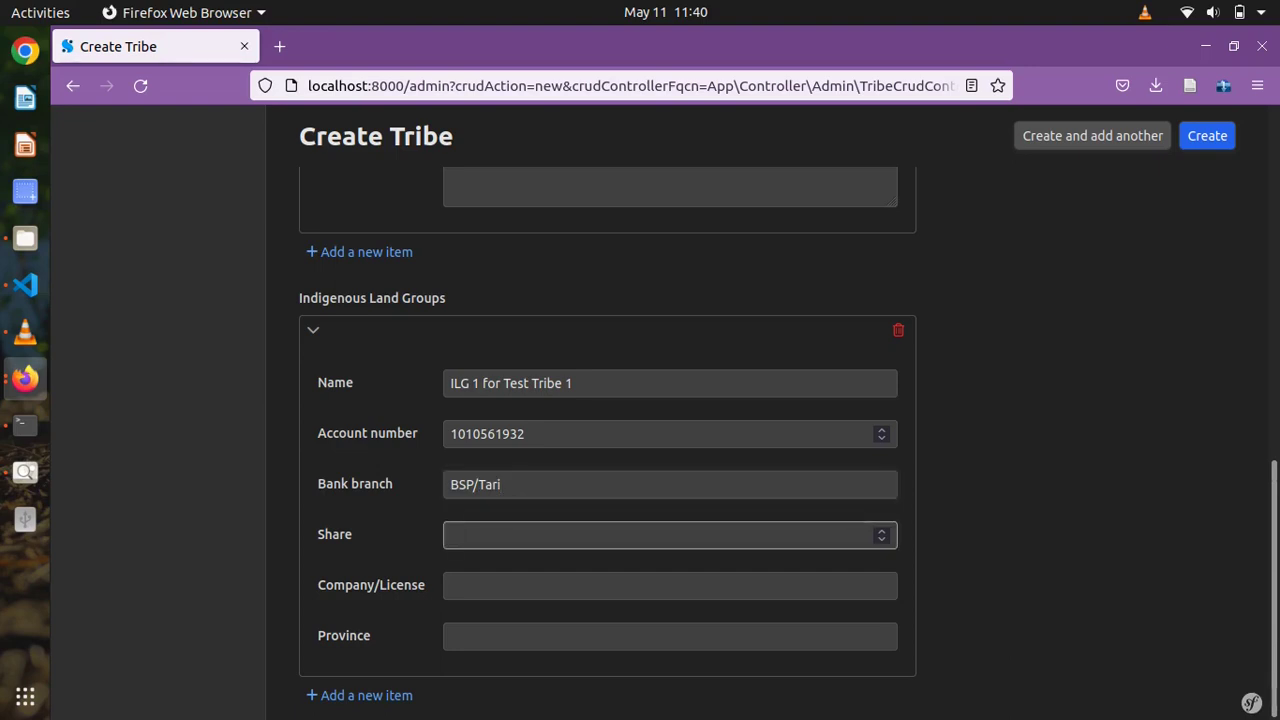
pyautogui.write('25')
# - Choose Company/License PRK/PDL2 and province Southern Highlands, then create the tribe
pyautogui.press('Tab')
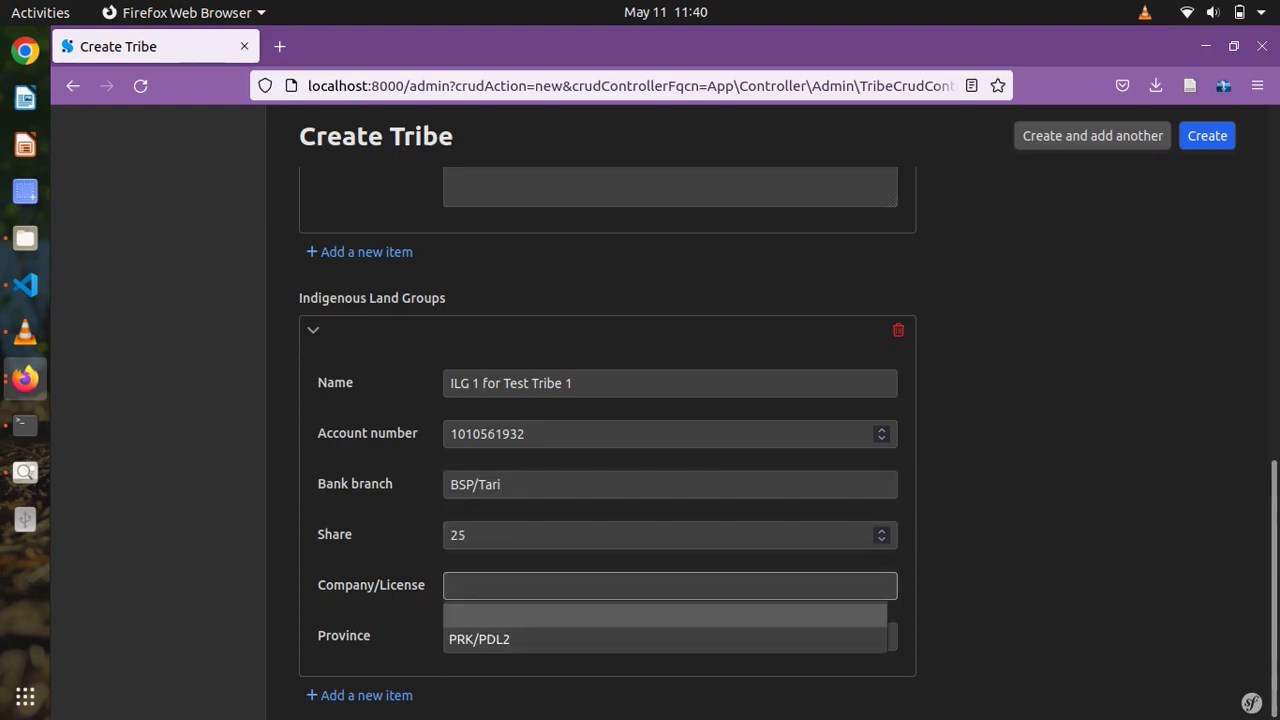
pyautogui.press('Down')
pyautogui.press('Return')
pyautogui.press('Tab')
pyautogui.press('Down')
pyautogui.press('Down')
pyautogui.press('Return')
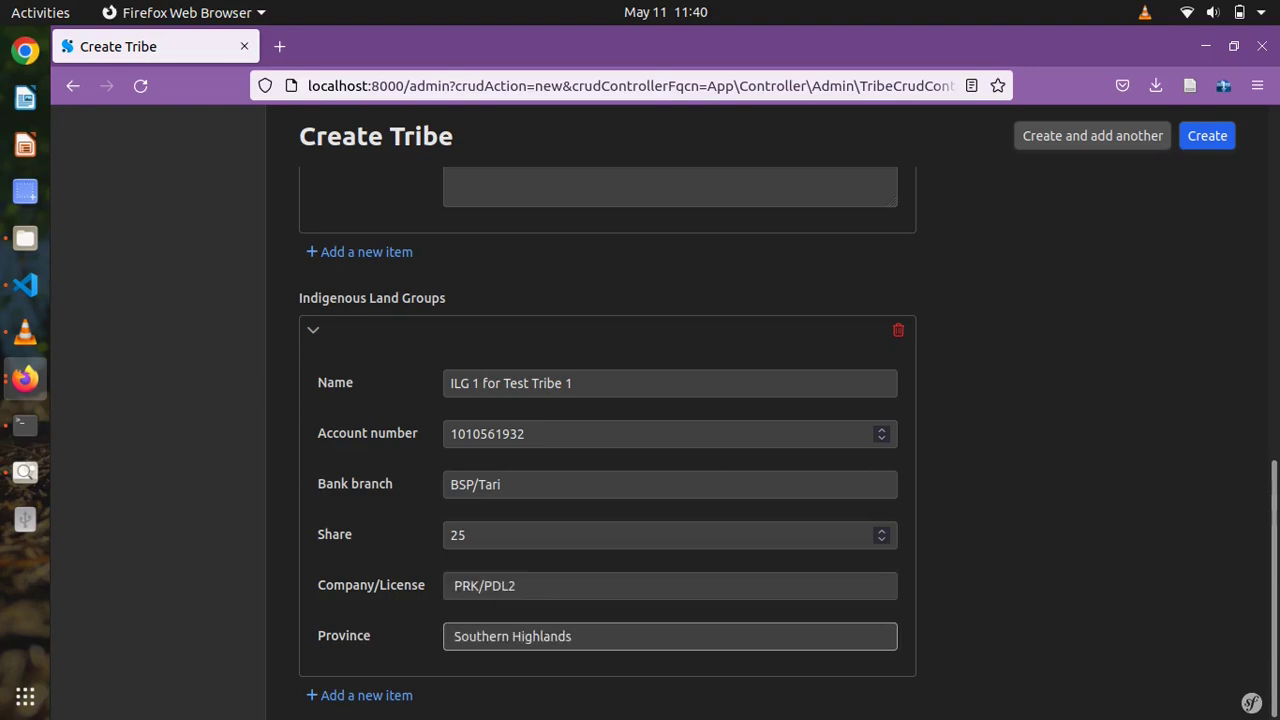
pyautogui.scroll(10, 607, 400)
pyautogui.scroll(3, 607, 400)
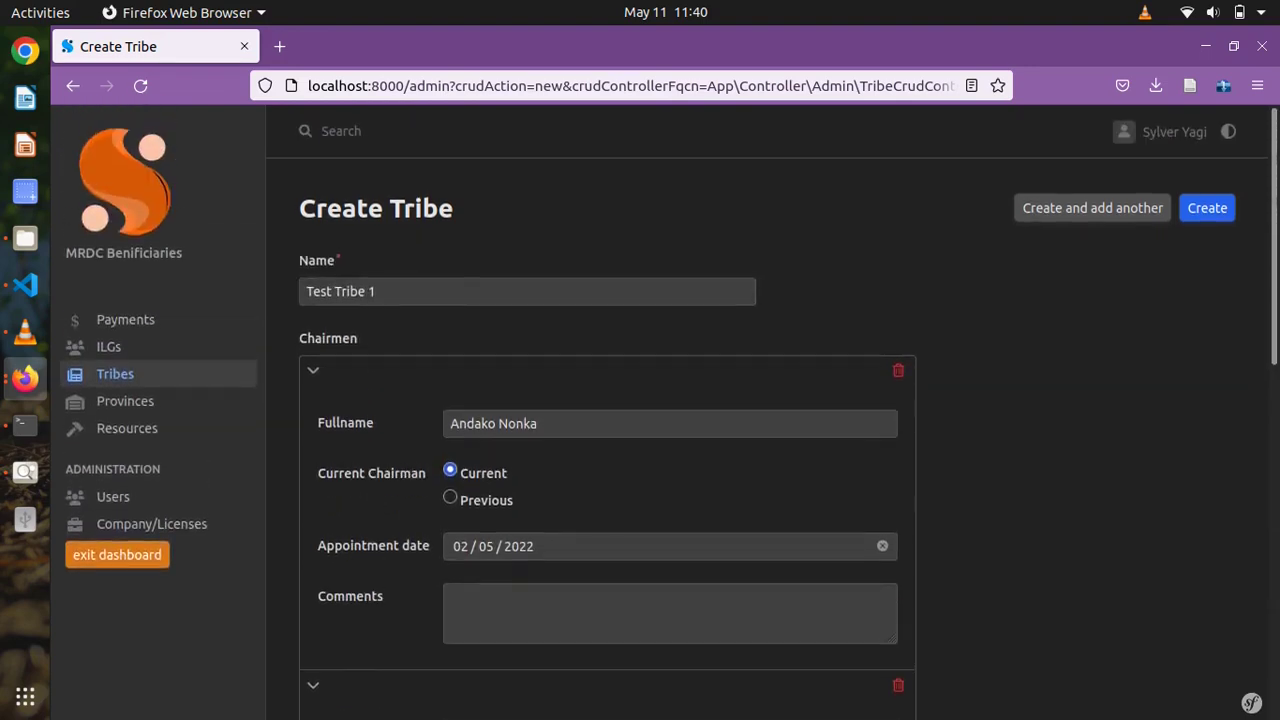
pyautogui.click(1207, 208)
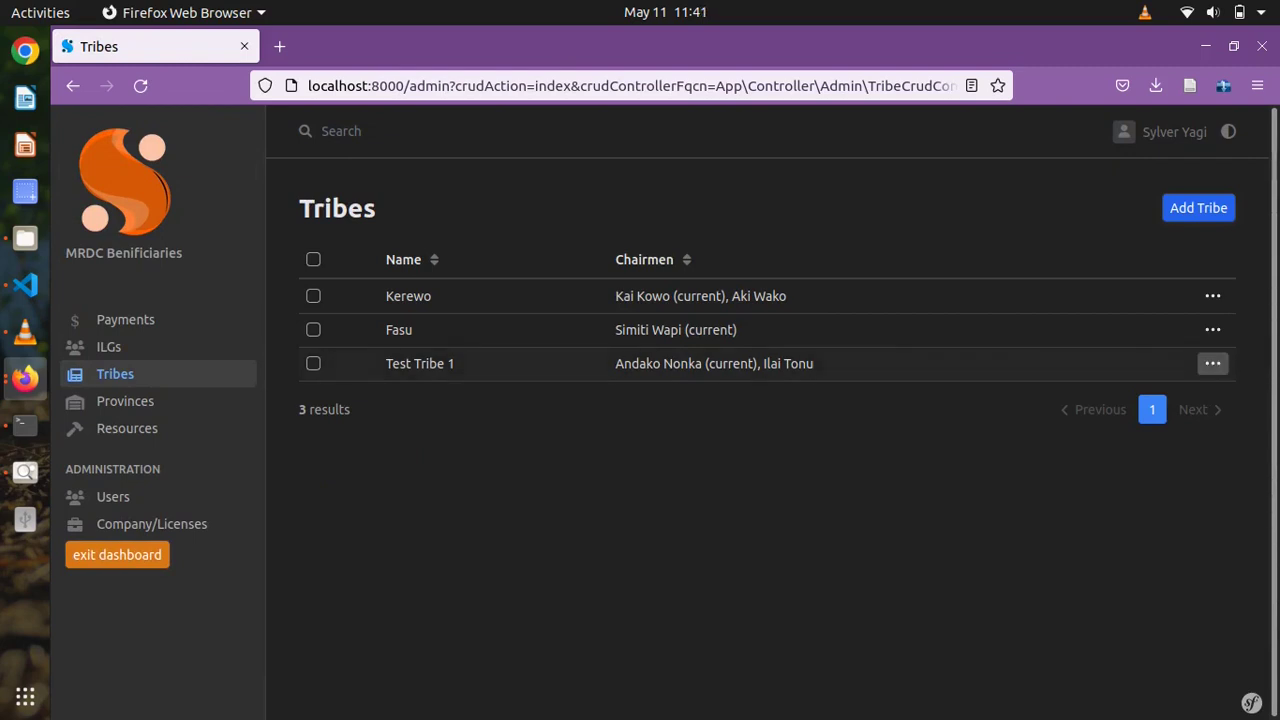
# - Open Test Tribe 1 for editing from the Tribes list
pyautogui.moveTo(615, 363); pyautogui.dragTo(754, 363)
pyautogui.click(754, 363)
pyautogui.click(1212, 363)
pyautogui.click(1097, 397)
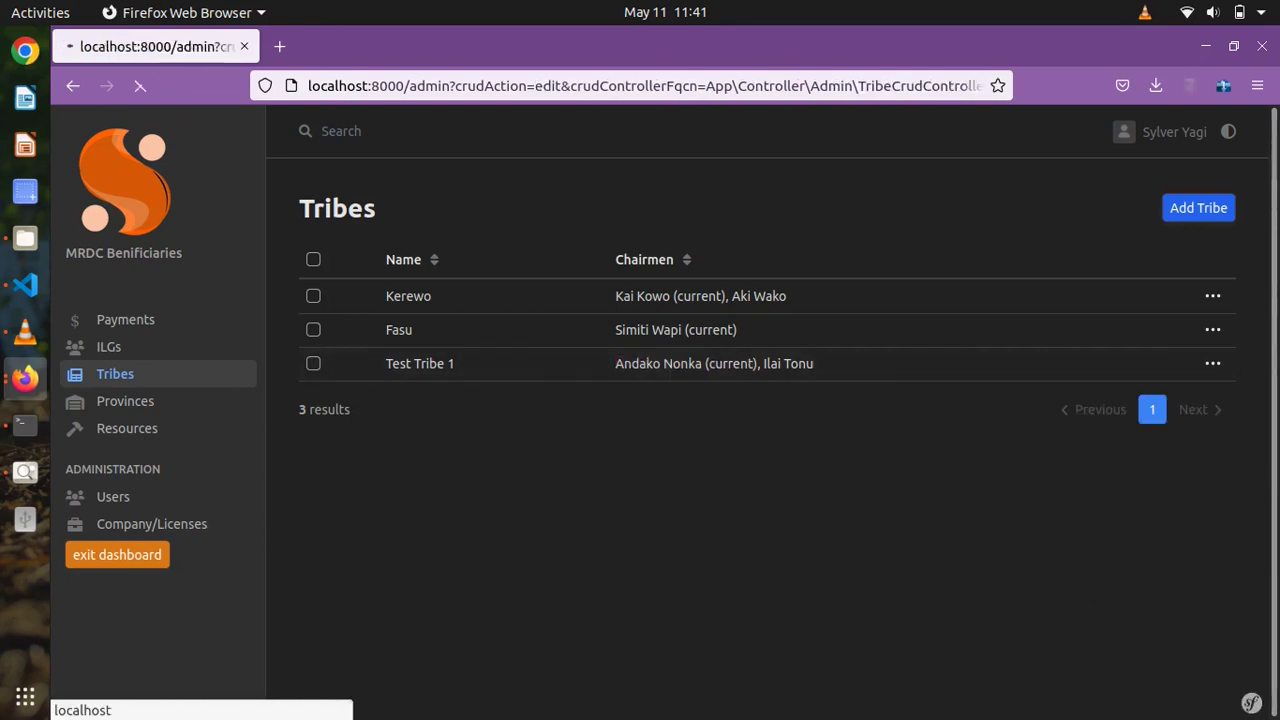
# - Make the second chairman current and the first chairman previous, then save the changes
pyautogui.click(349, 400)
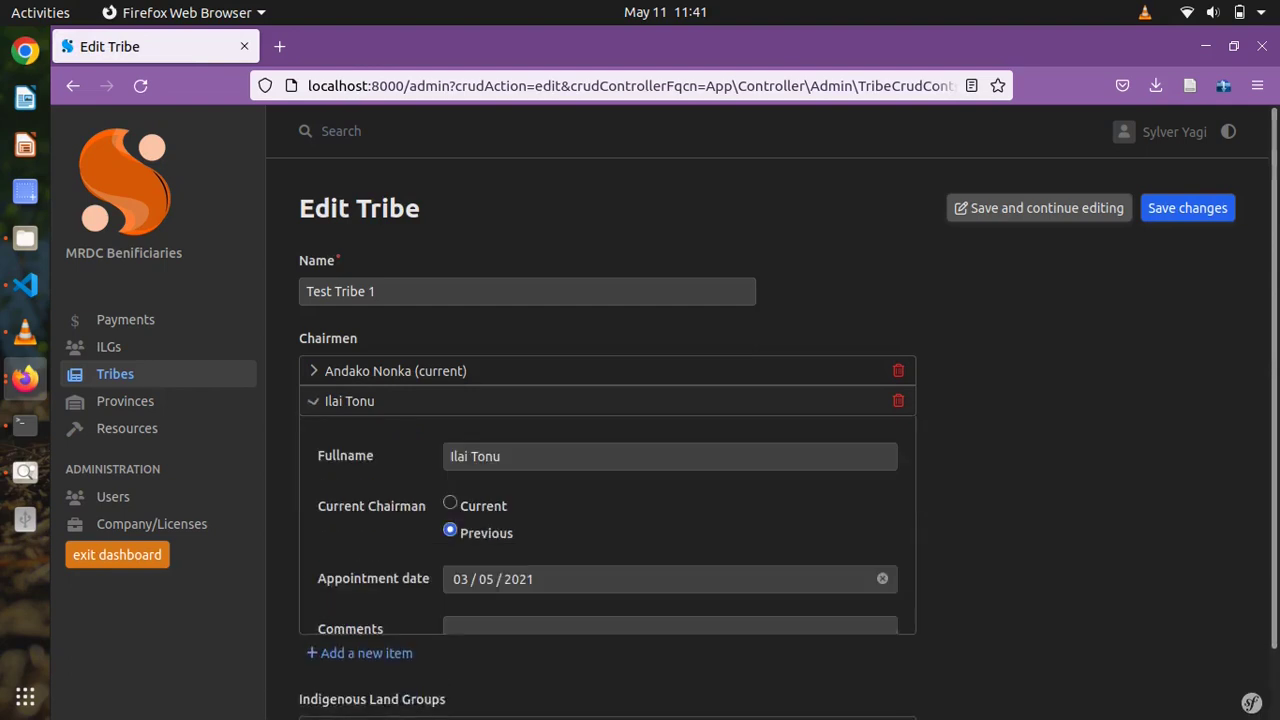
pyautogui.click(450, 503)
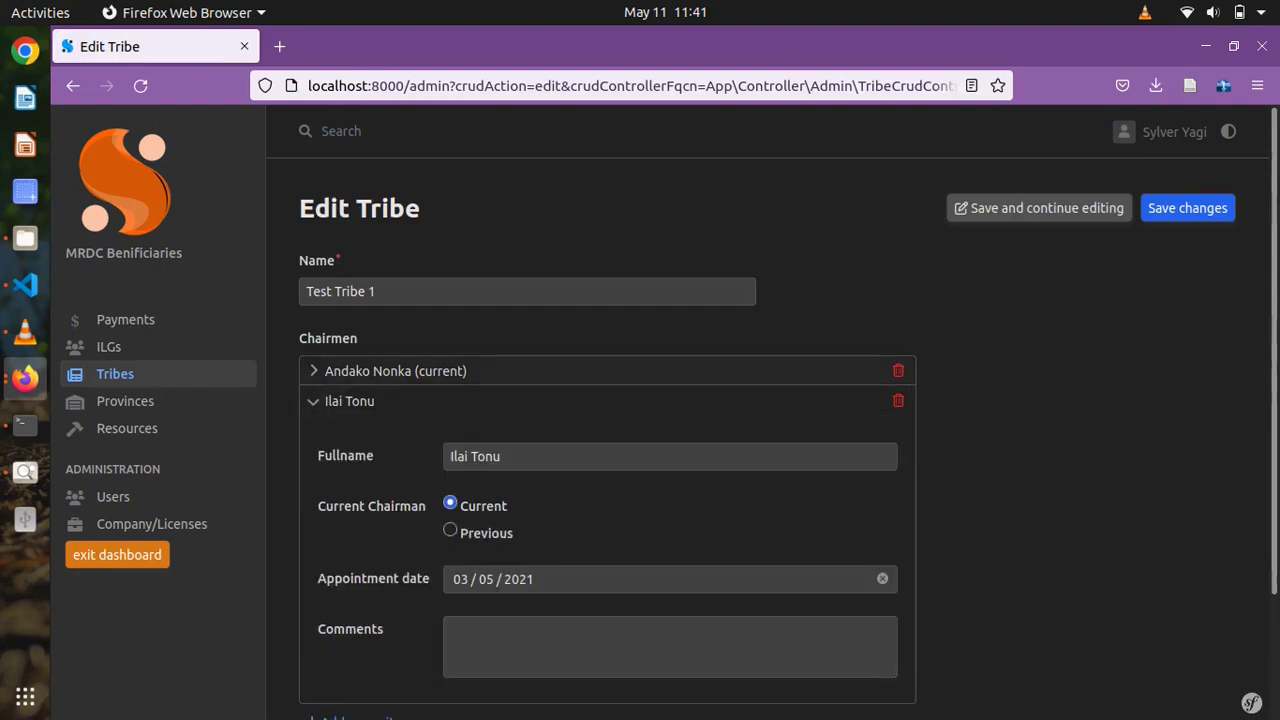
pyautogui.click(349, 400)
pyautogui.click(395, 371)
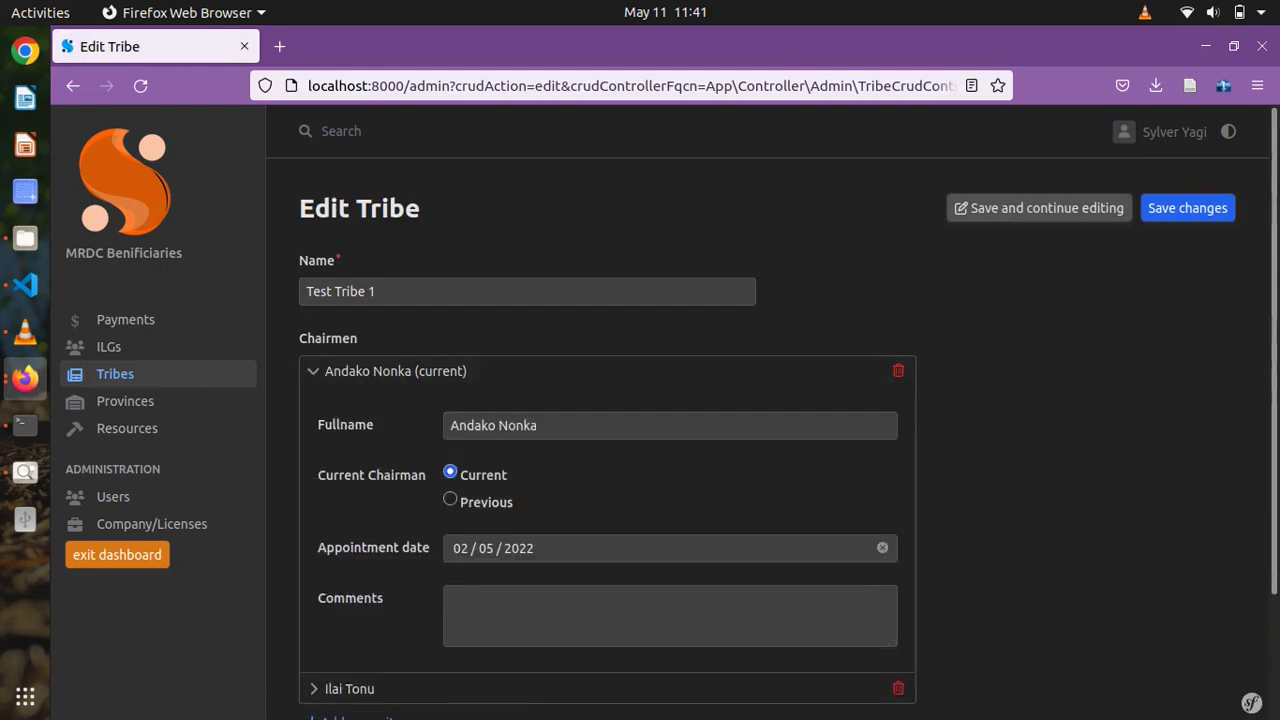
pyautogui.click(450, 499)
pyautogui.click(395, 371)
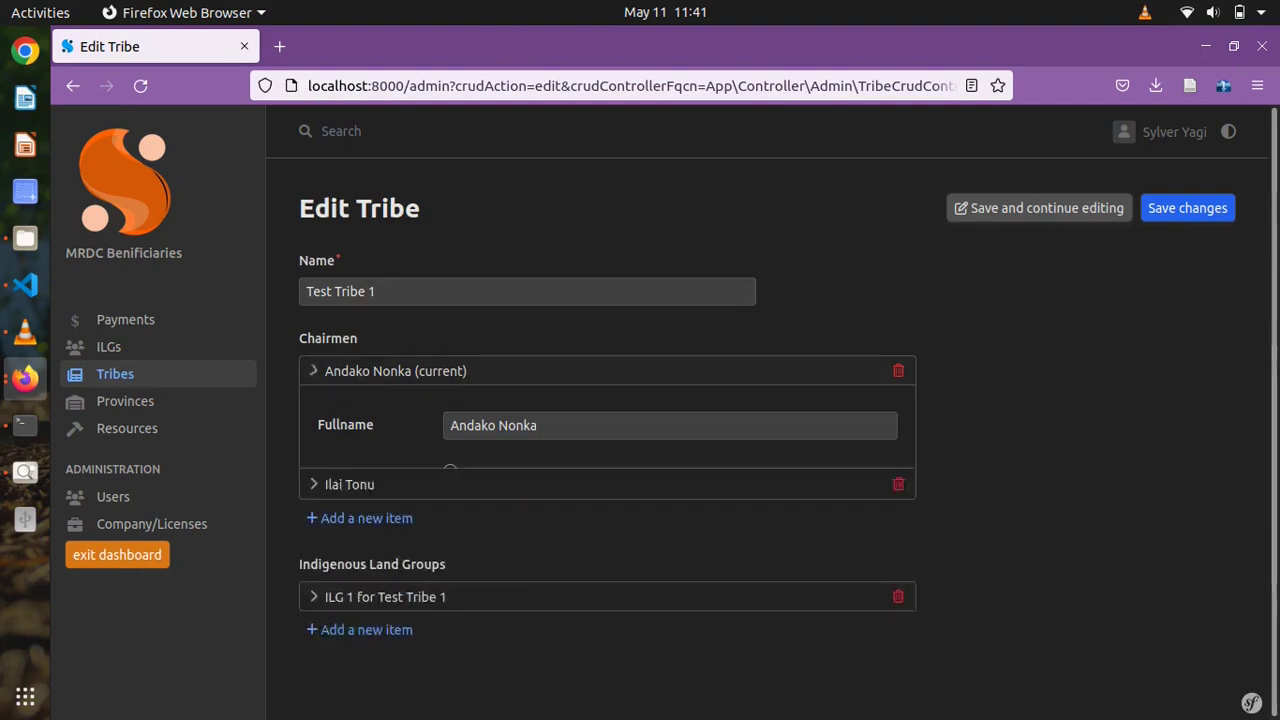
pyautogui.click(1188, 208)
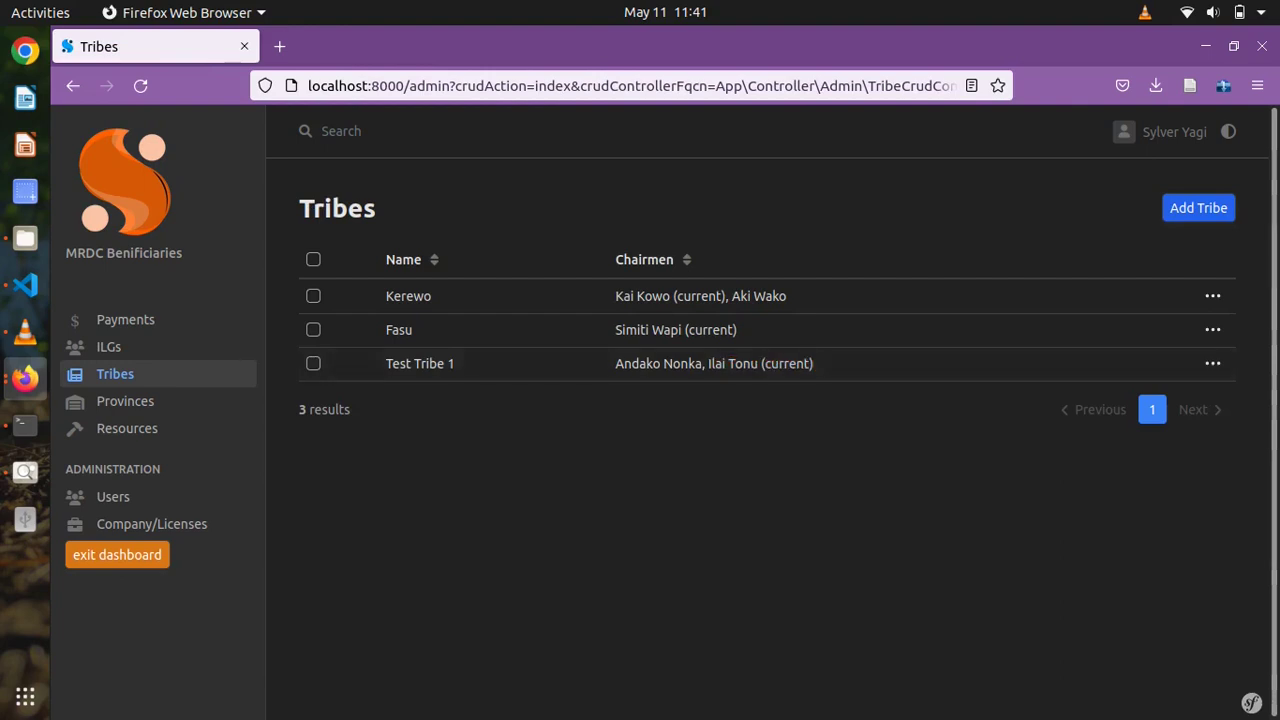
# - Browse the Provinces list, the Create Province form, and the Resources and Users lists
pyautogui.click(125, 401)
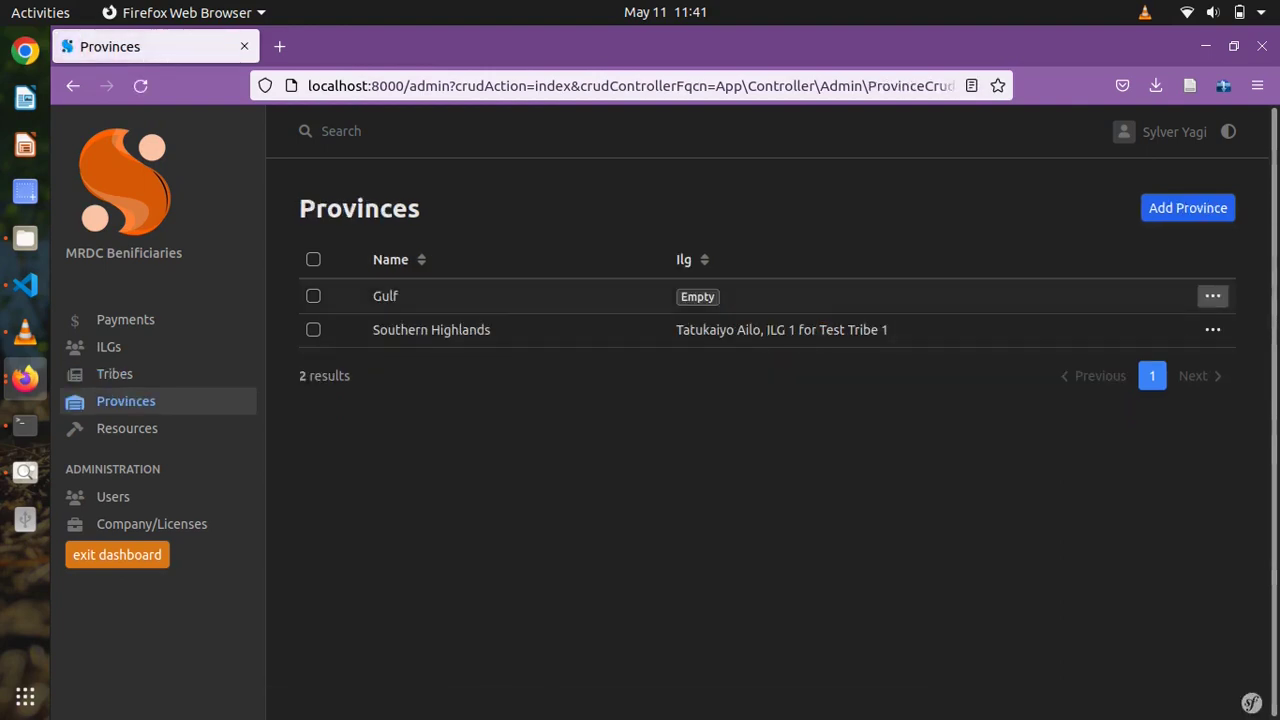
pyautogui.moveTo(761, 330); pyautogui.dragTo(676, 330)
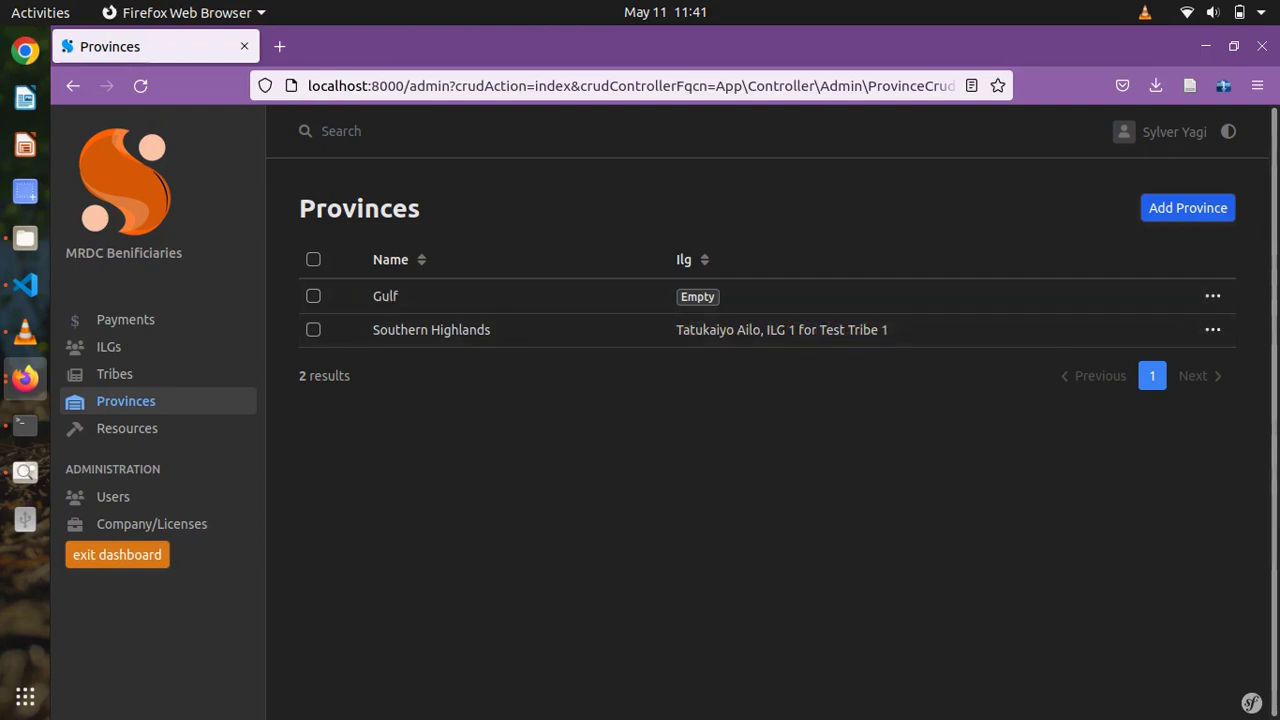
pyautogui.click(1188, 208)
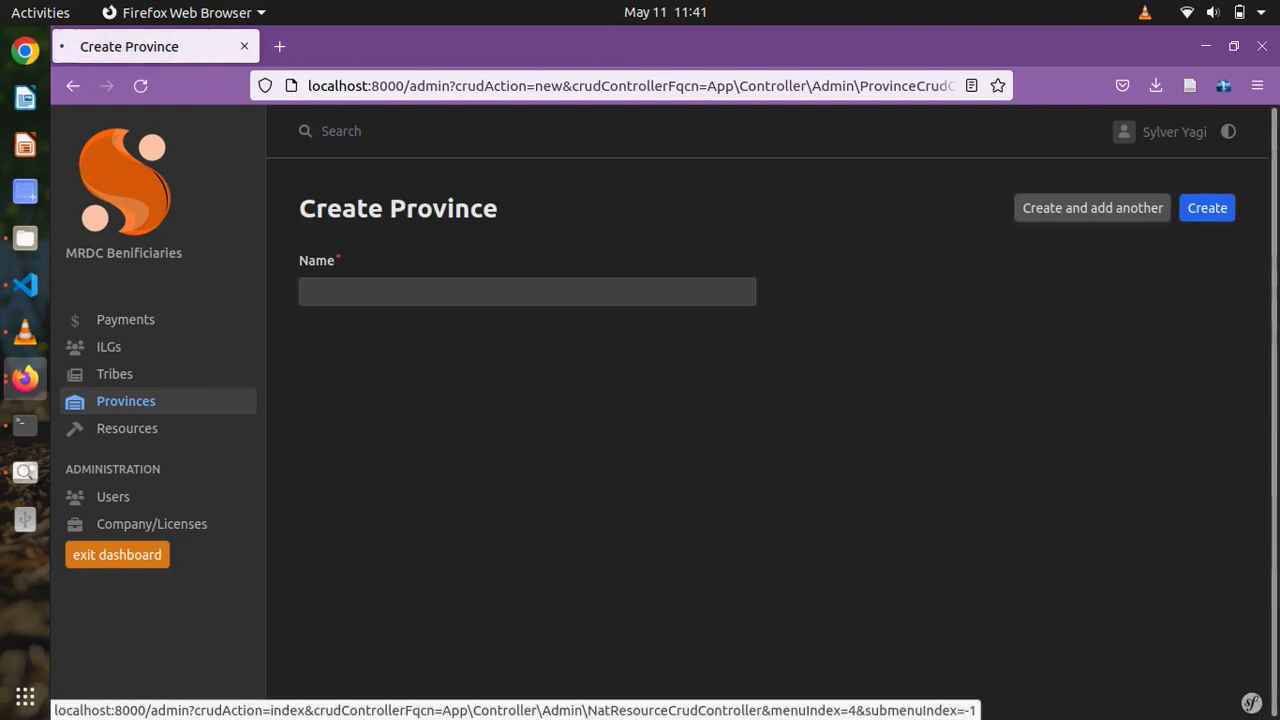
pyautogui.click(127, 428)
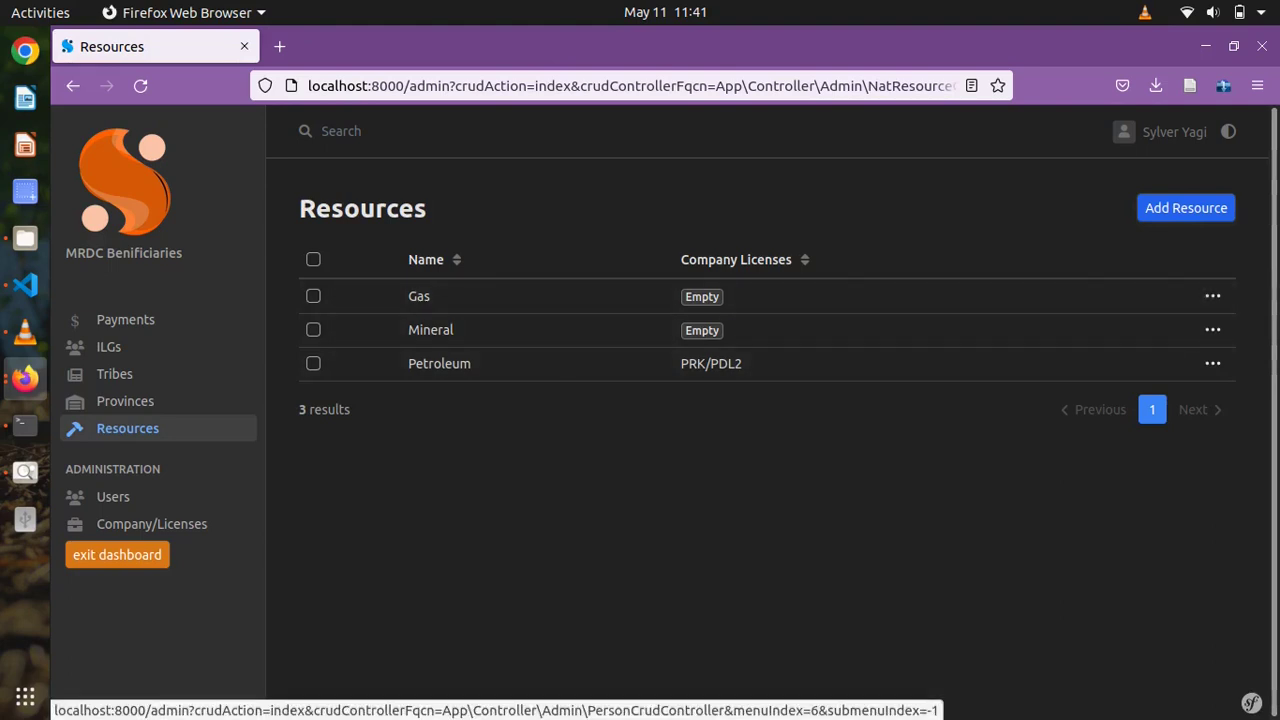
pyautogui.click(113, 496)
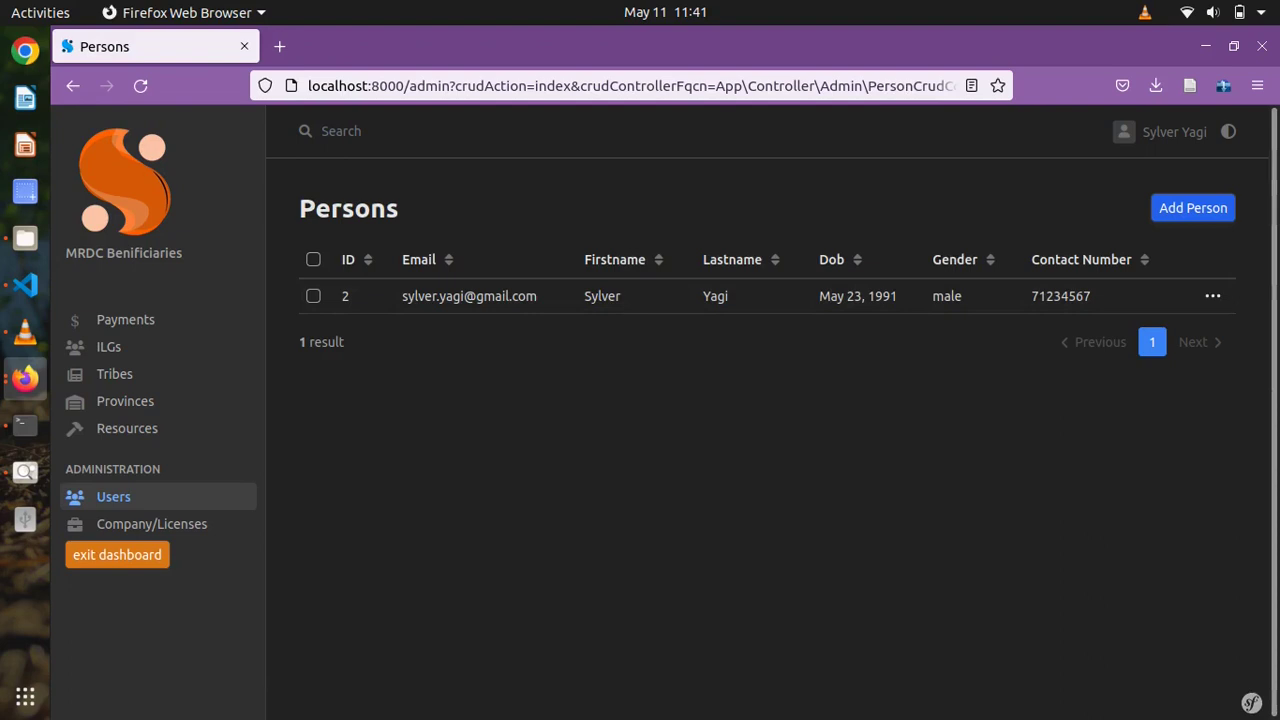
# - Look at the Create Company form's Resource choices without saving, then return to Payments
pyautogui.click(152, 523)
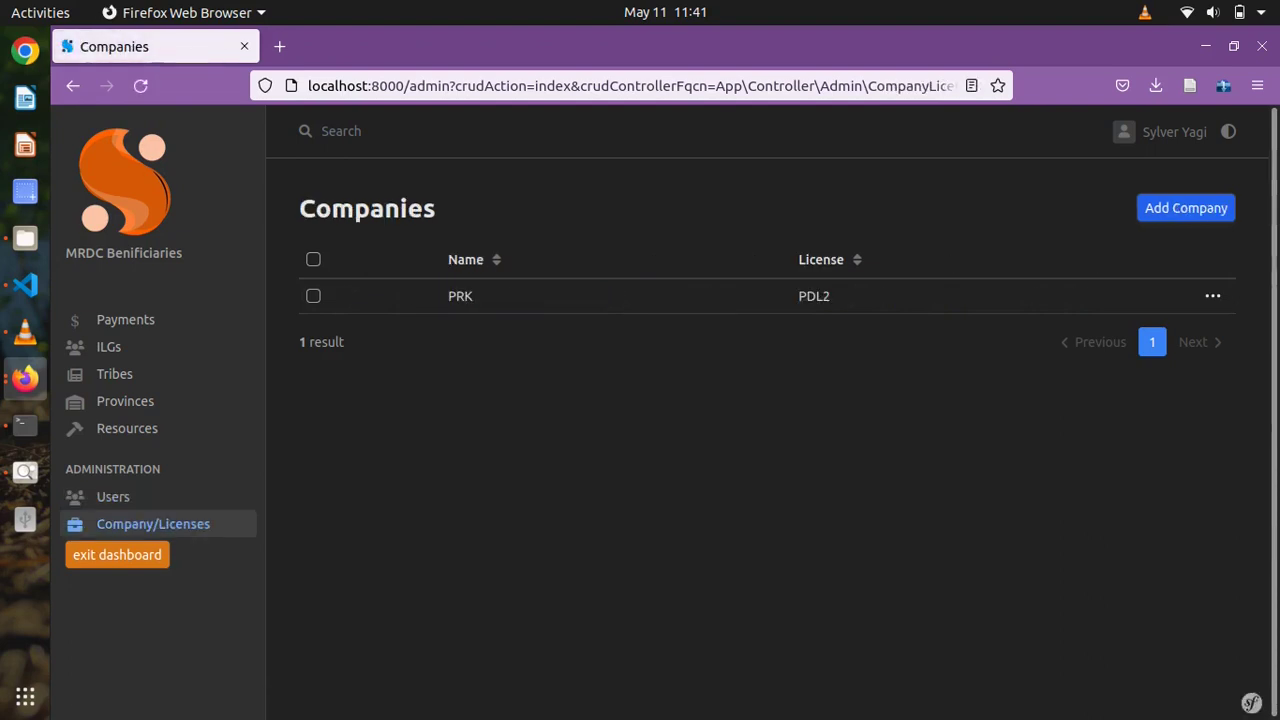
pyautogui.click(1185, 207)
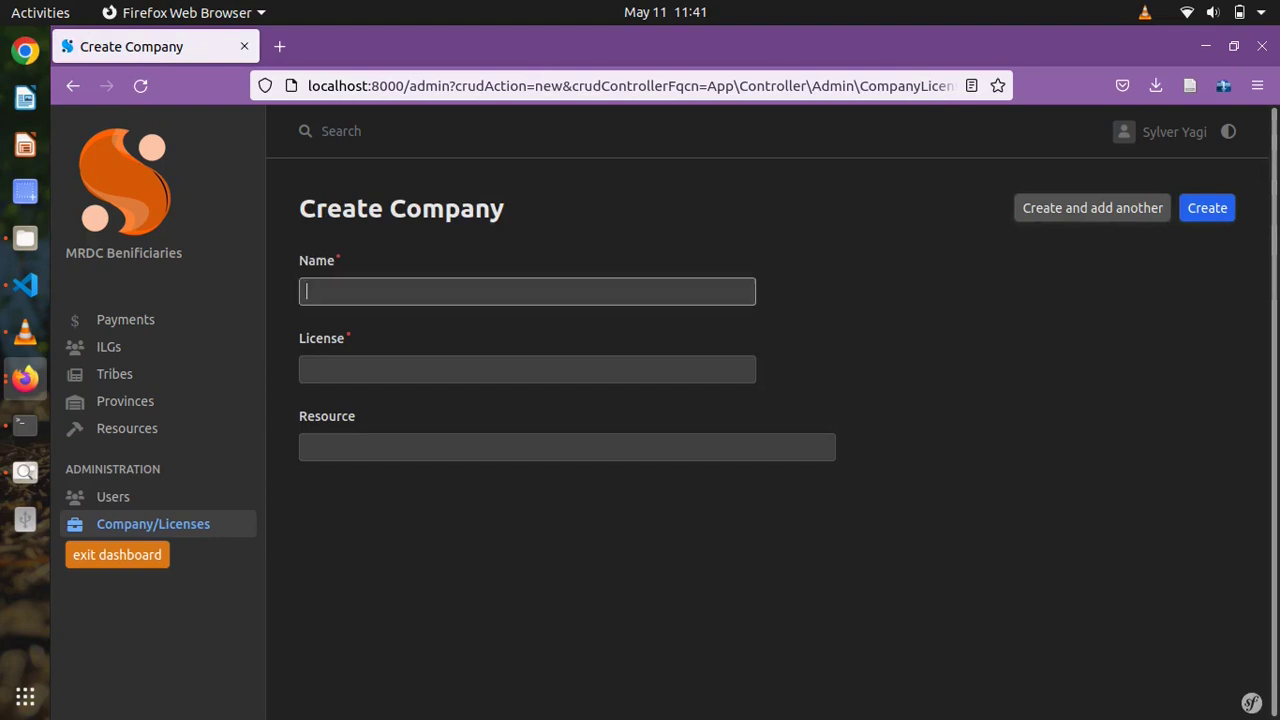
pyautogui.click(527, 369)
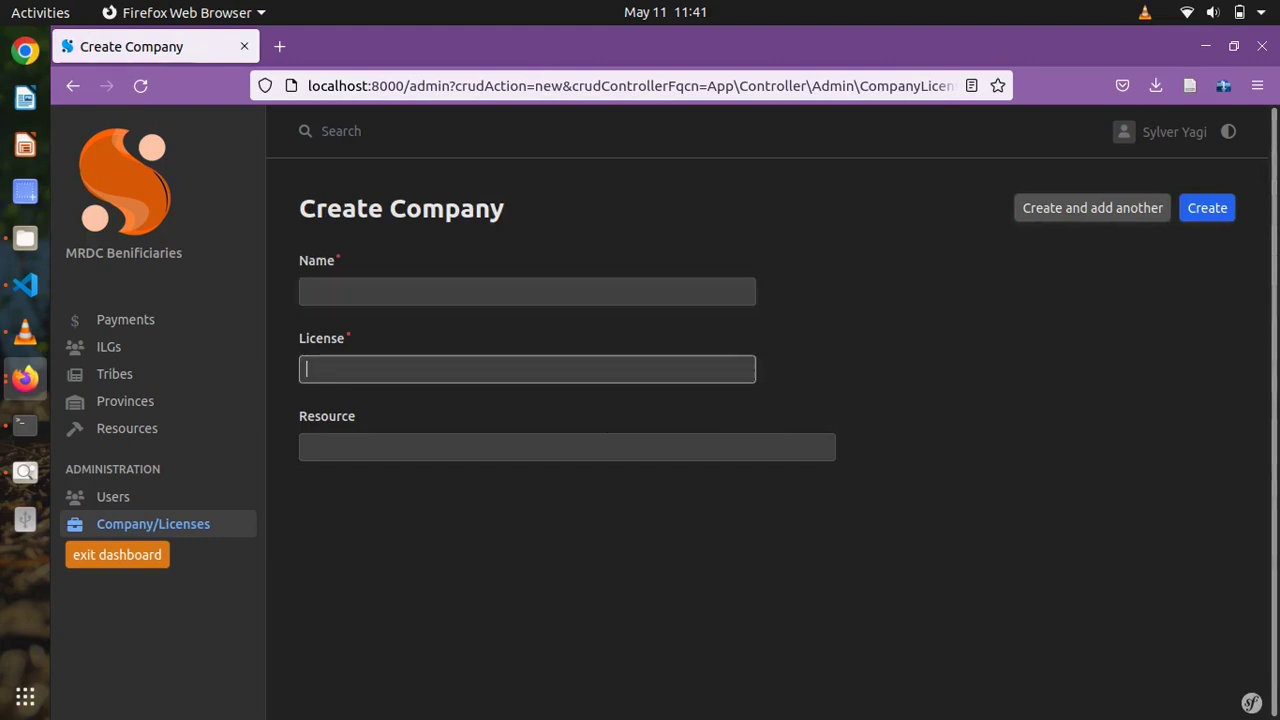
pyautogui.click(567, 447)
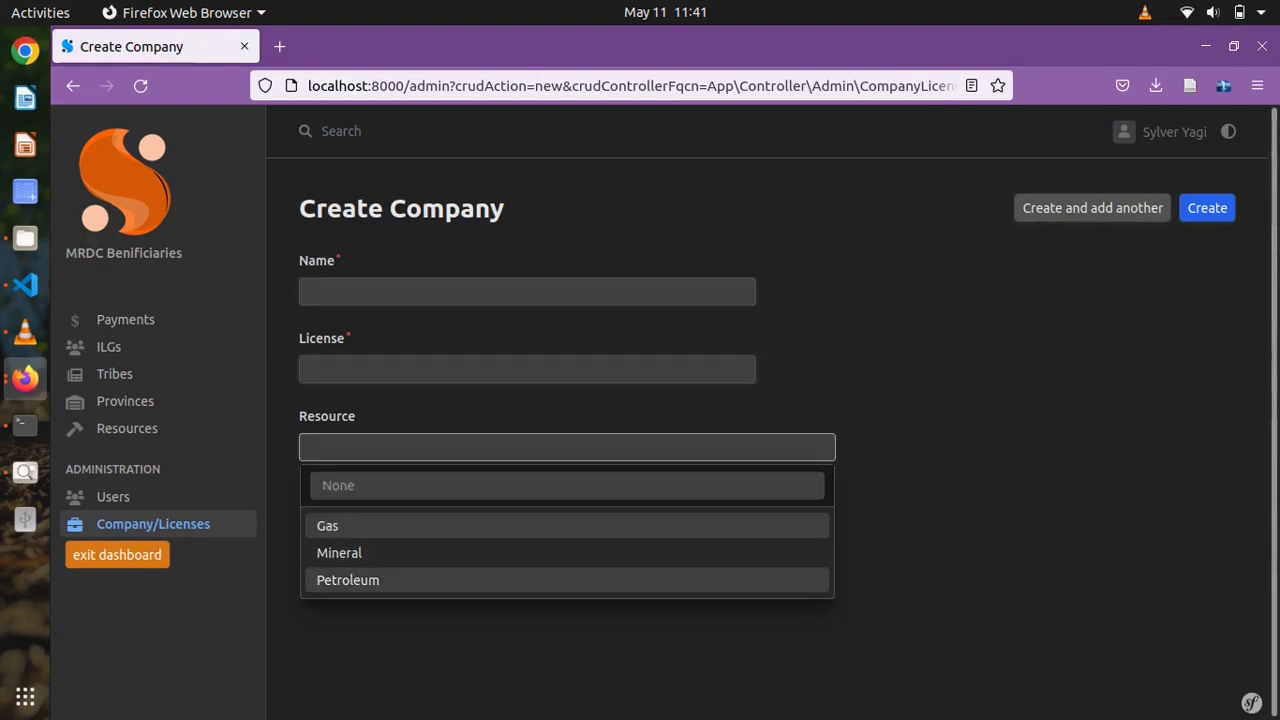
pyautogui.press('Escape')
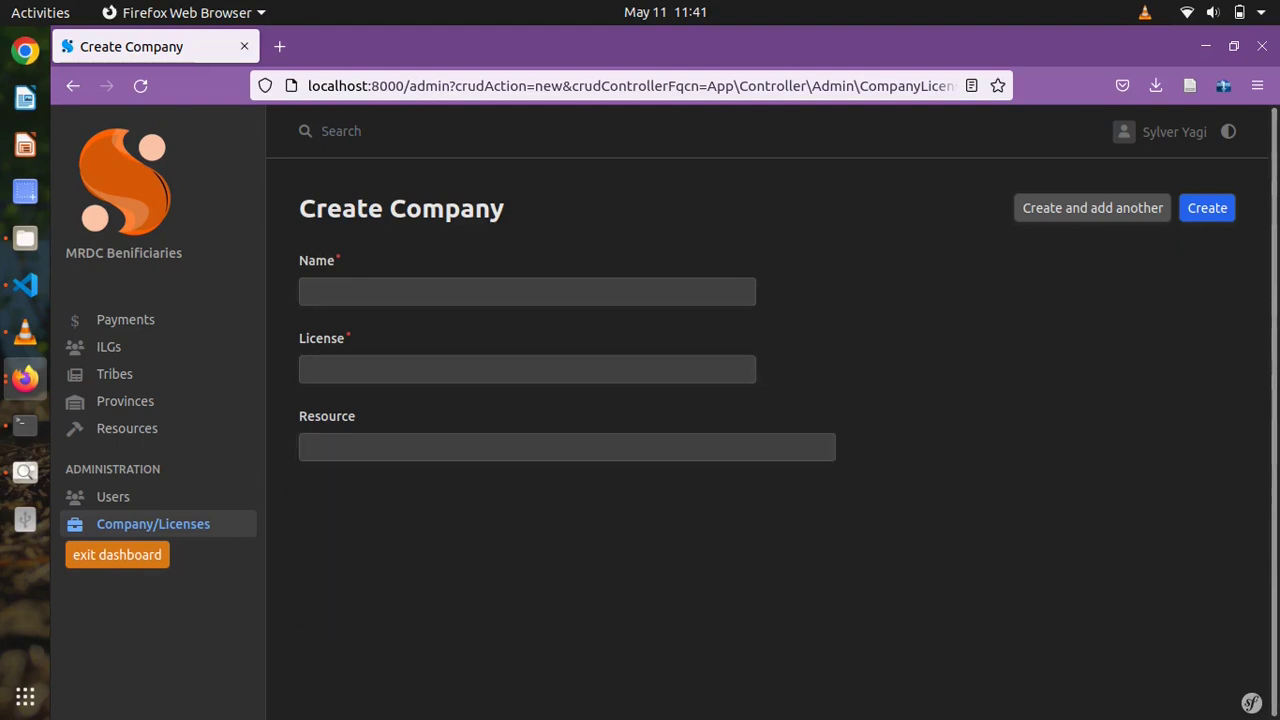
pyautogui.click(125, 319)
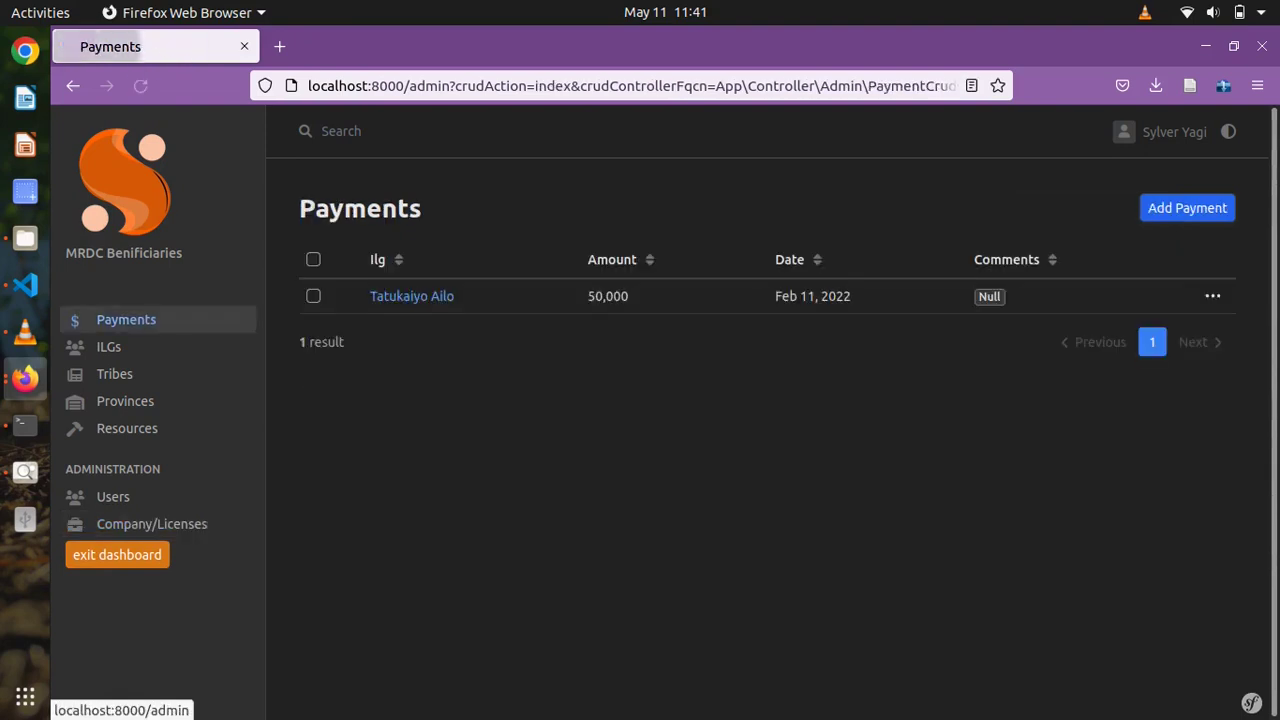
# - Create a 100000 payment for 'ILG 1 for Test Tribe 1' dated 02/05/2022
pyautogui.click(1187, 208)
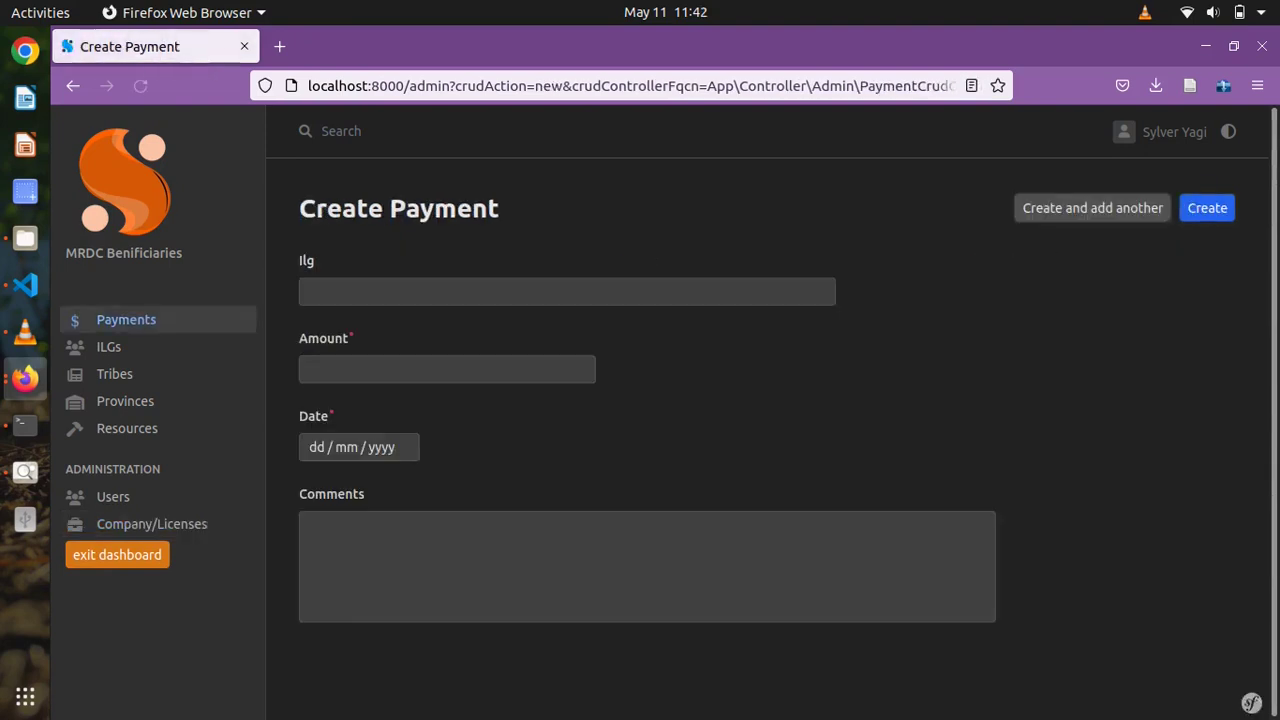
pyautogui.click(566, 291)
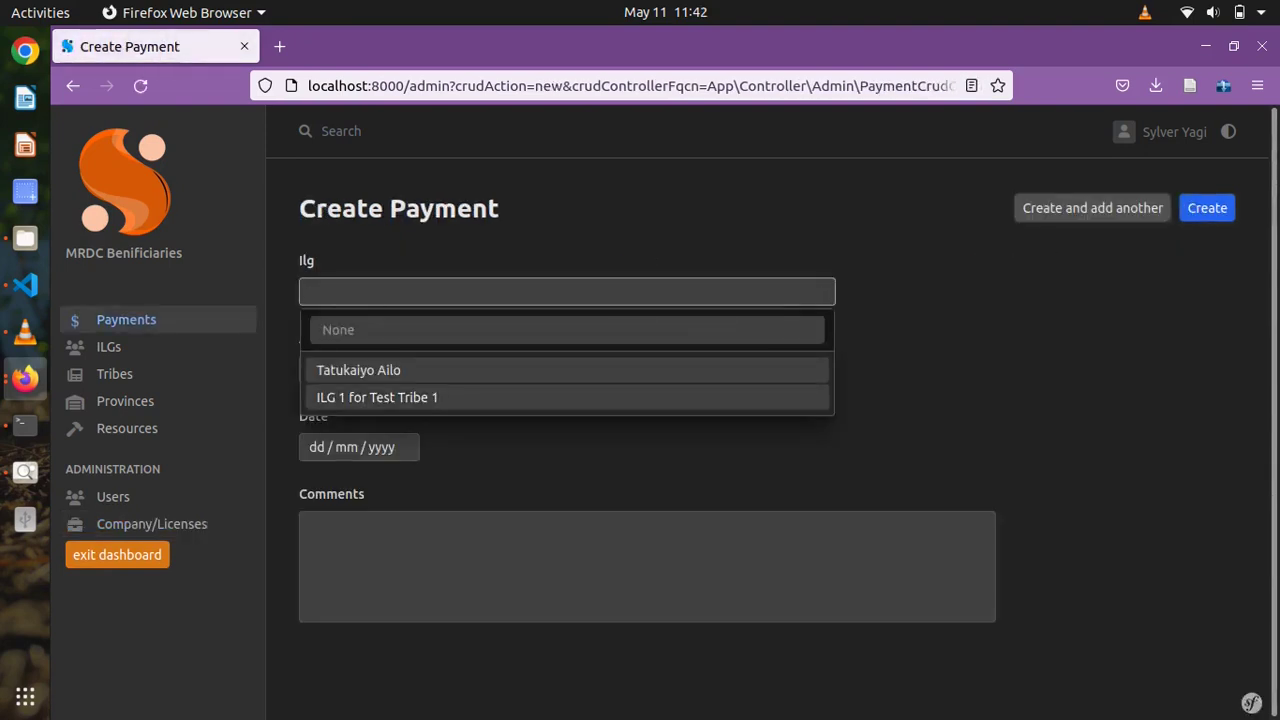
pyautogui.press('Down')
pyautogui.press('Down')
pyautogui.press('Return')
pyautogui.press('Tab')
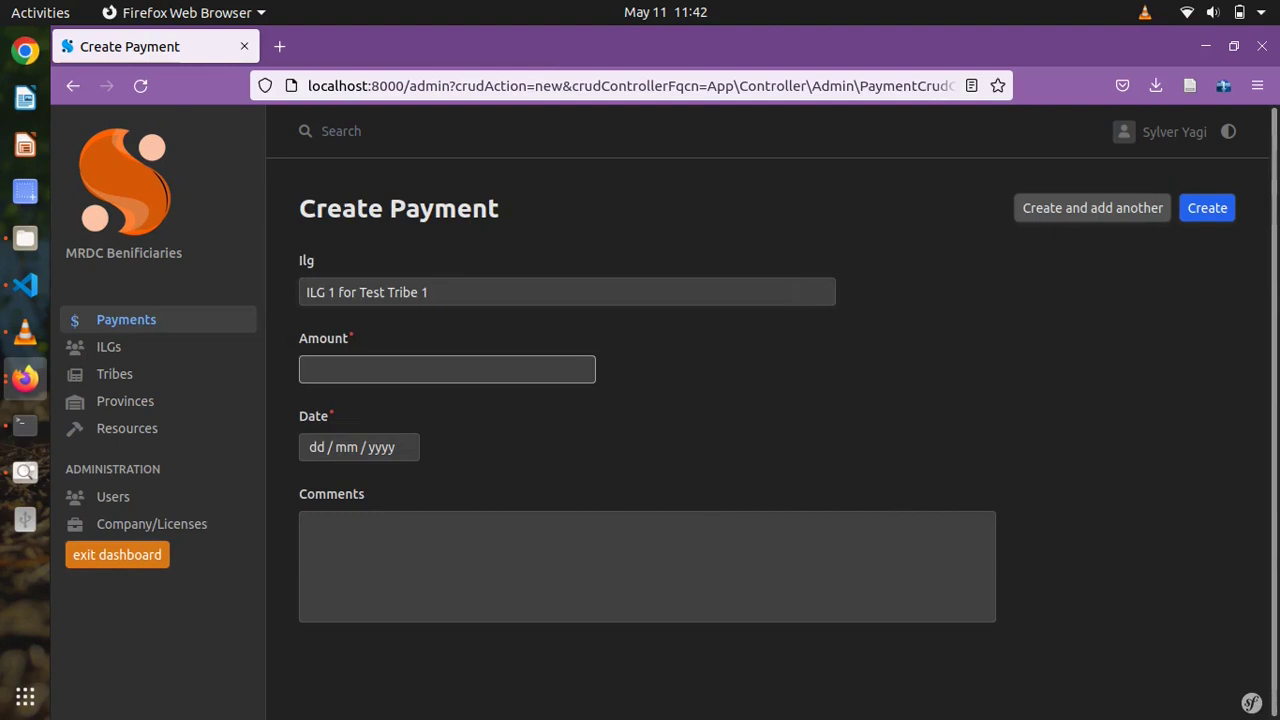
pyautogui.write('00000')
pyautogui.click(381, 447)
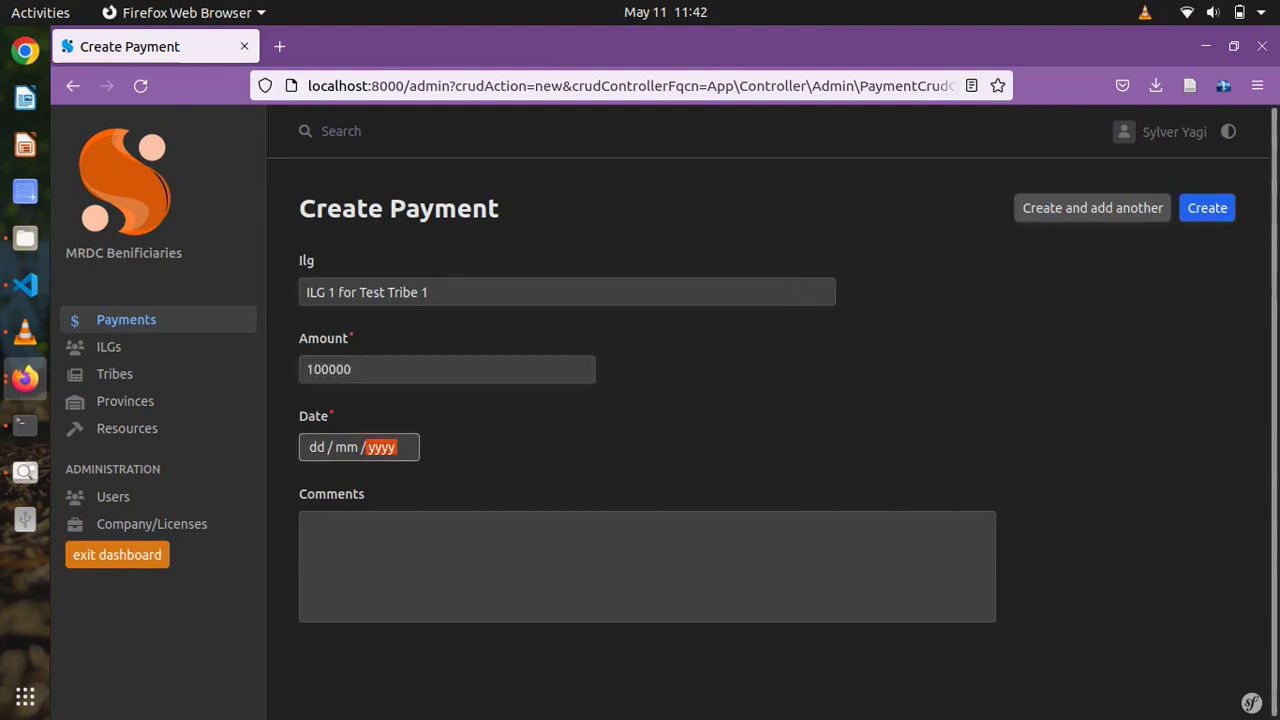
pyautogui.click(331, 565)
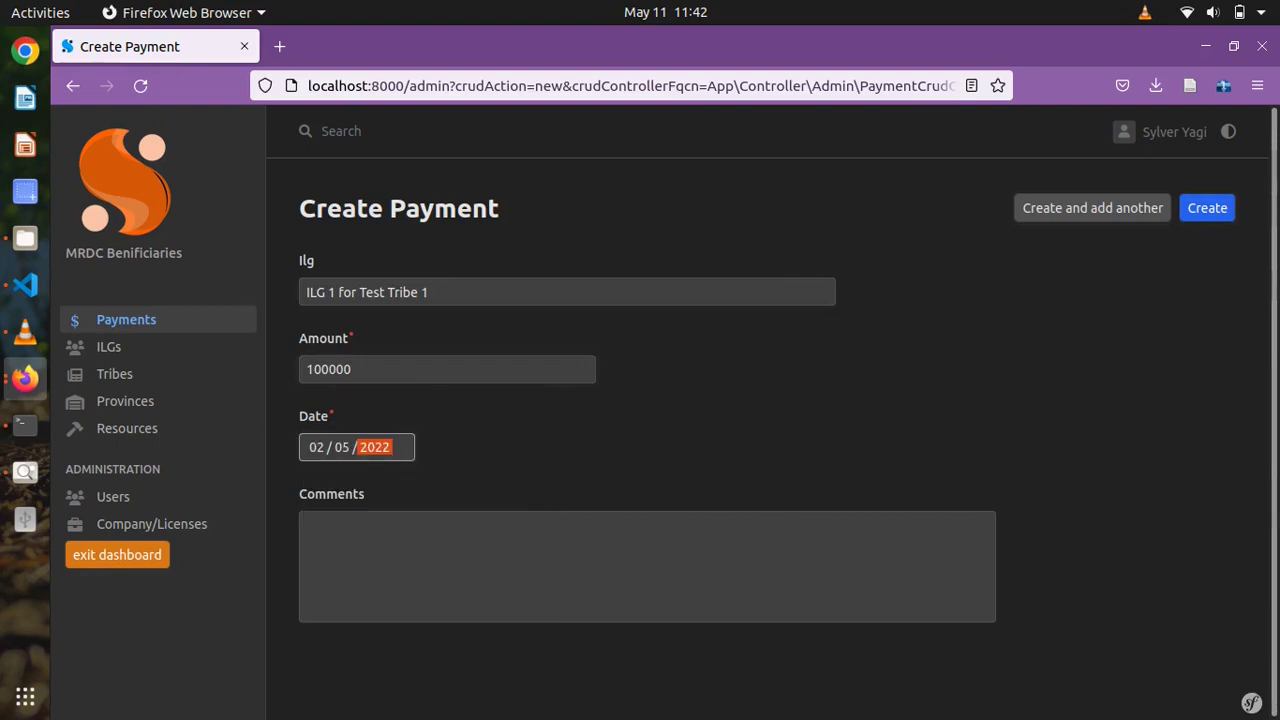
pyautogui.press('Return')
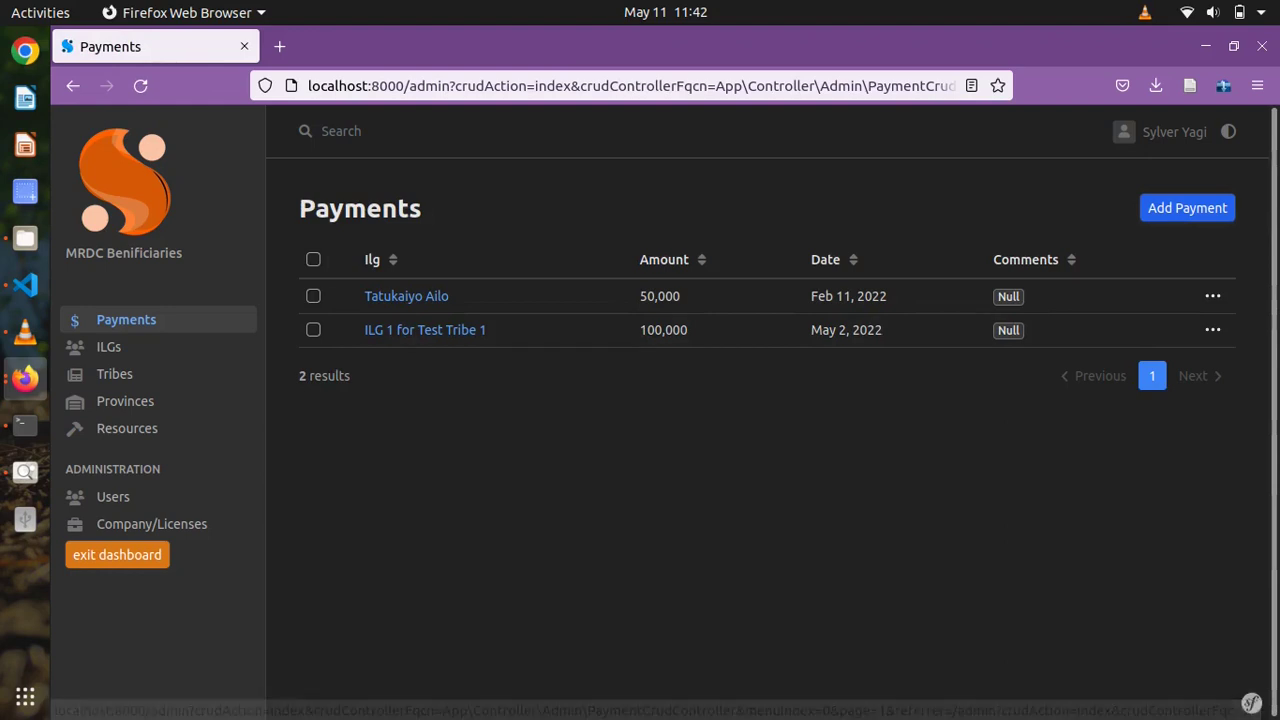
# - Exit the dashboard, view the public Payments page showing the 100000 payment, and log out
pyautogui.click(117, 554)
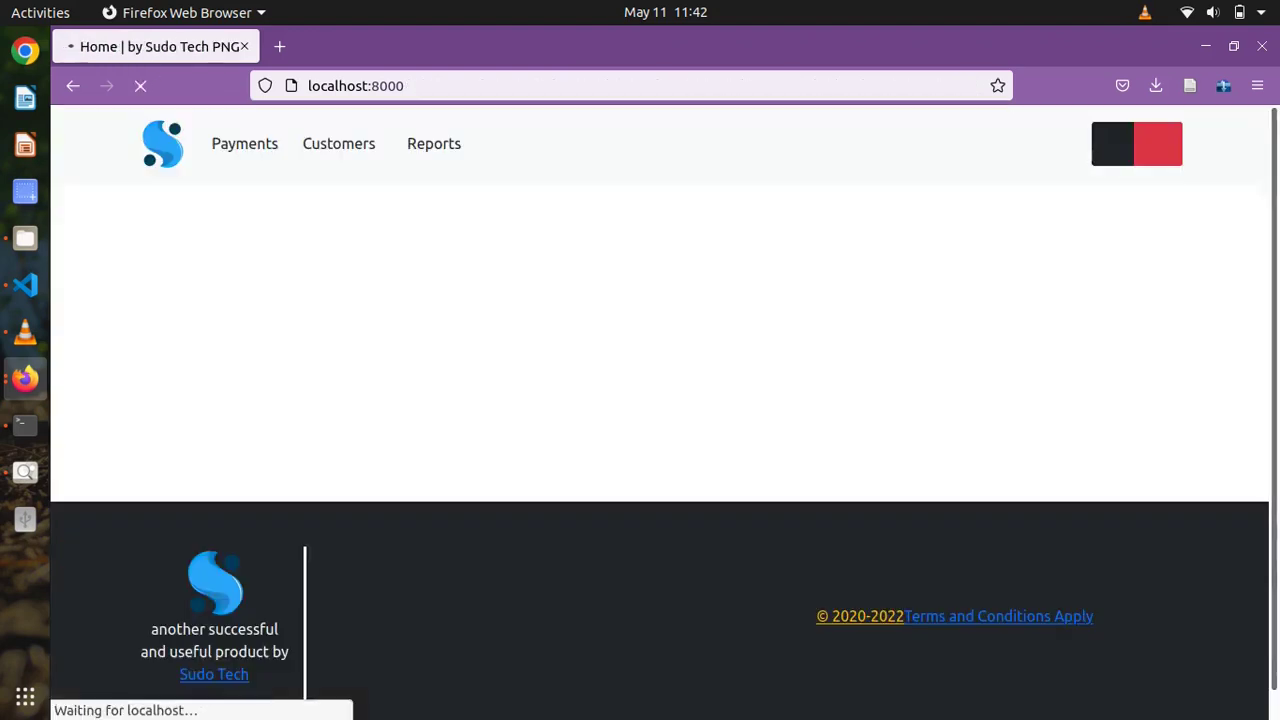
pyautogui.click(244, 143)
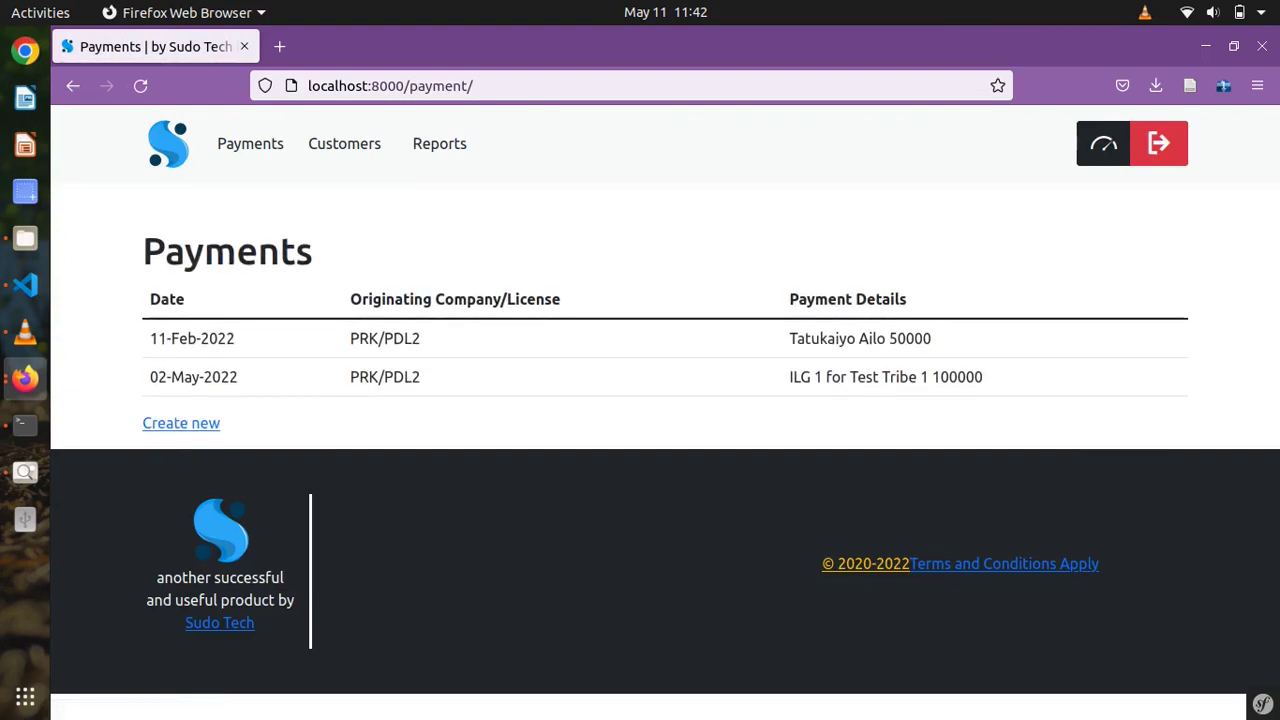
pyautogui.click(1158, 143)
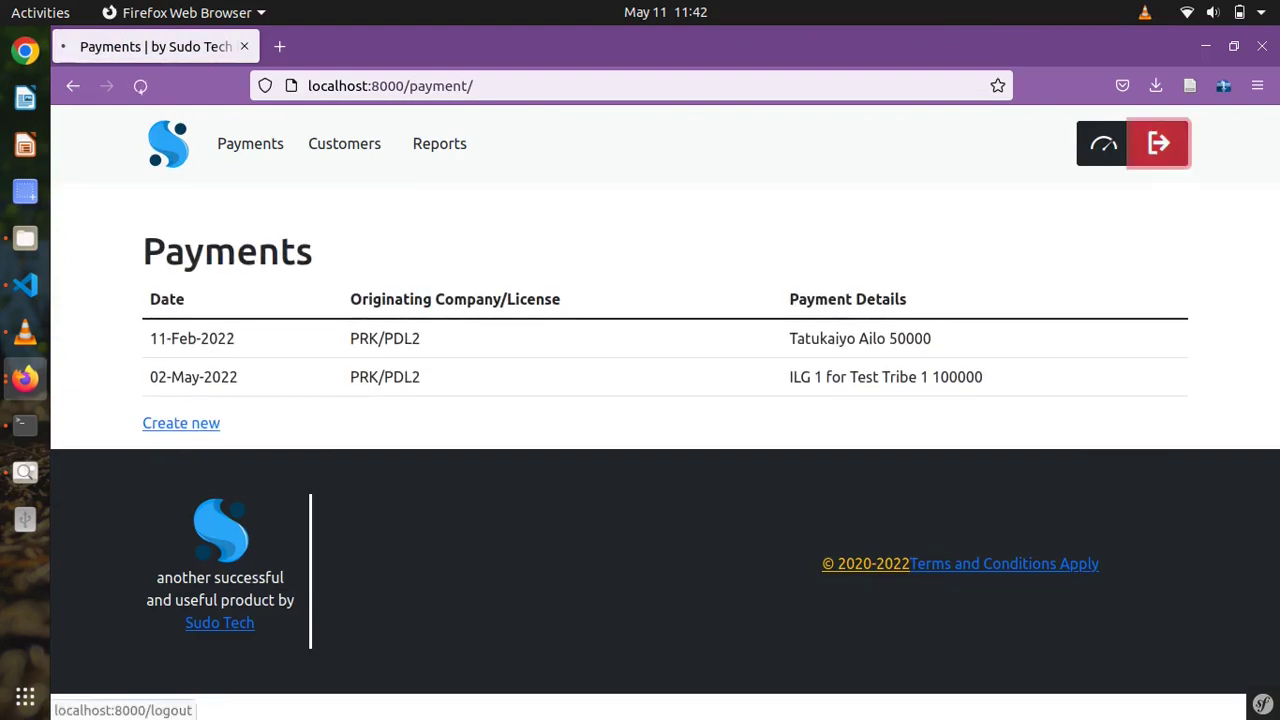